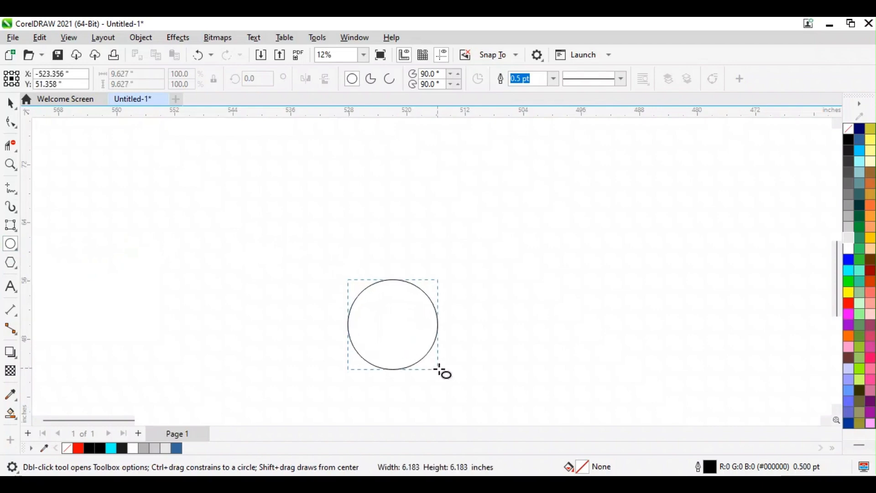
- Reposition the circle and scale copies about its center to form two concentric circles, the outer one about 22.3 inches wide
click(10, 103)
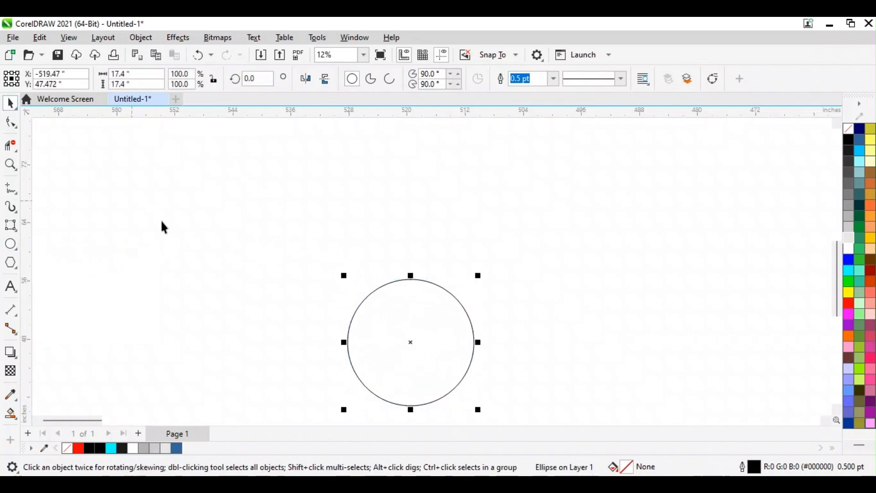
drag(411, 343, 370, 311)
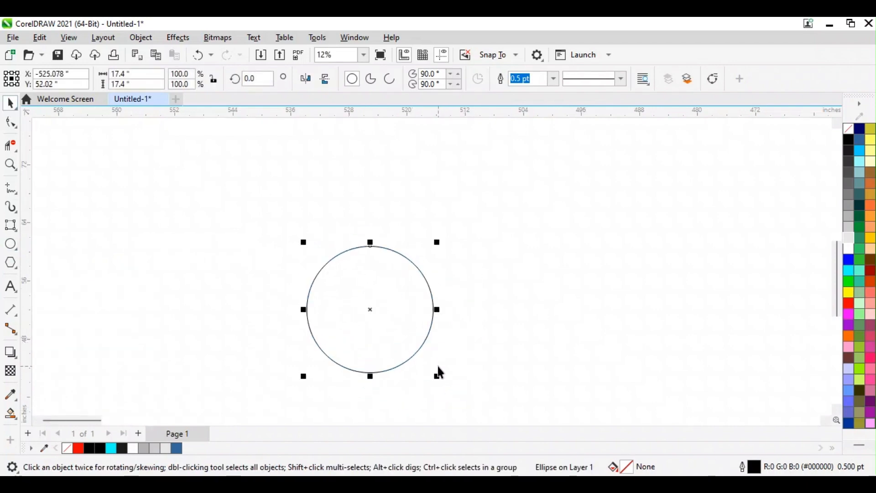
drag(442, 385, 421, 350)
drag(268, 233, 465, 401)
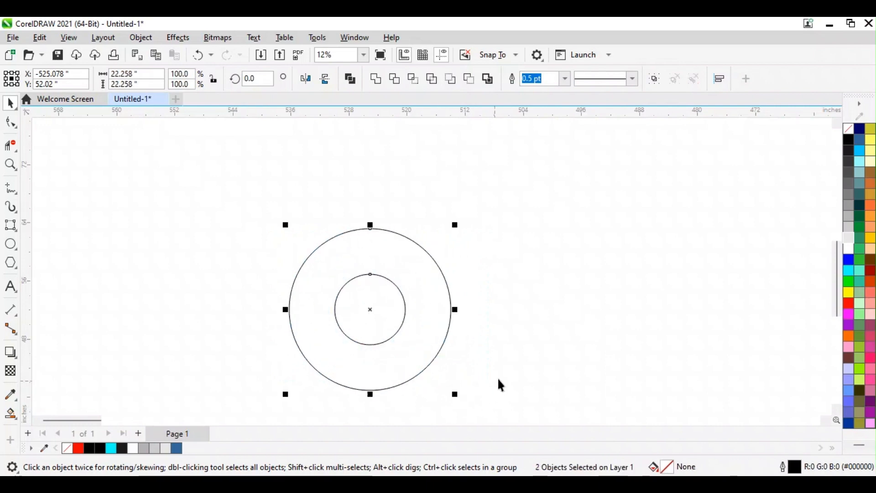
click(201, 258)
- Draw a 3-point circle about 16 inches wide from the inner circle's right quadrant to the outer's left quadrant, and place a copy on the opposite side
click(14, 244)
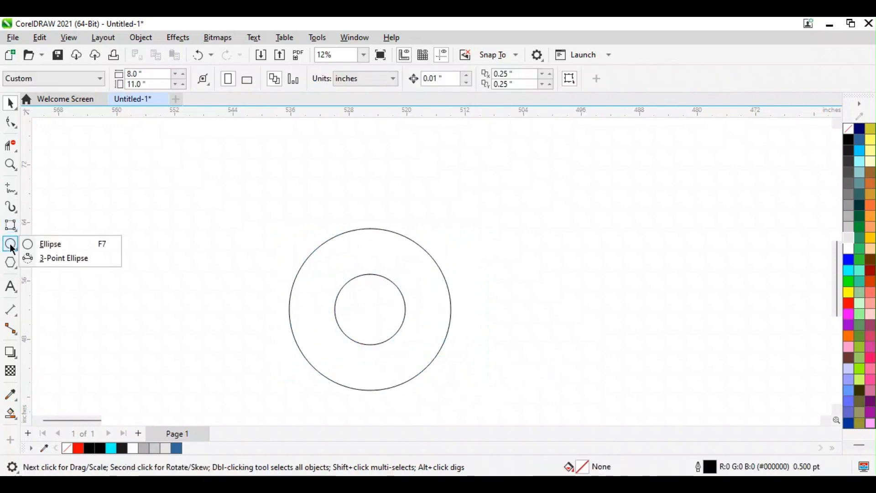
click(34, 255)
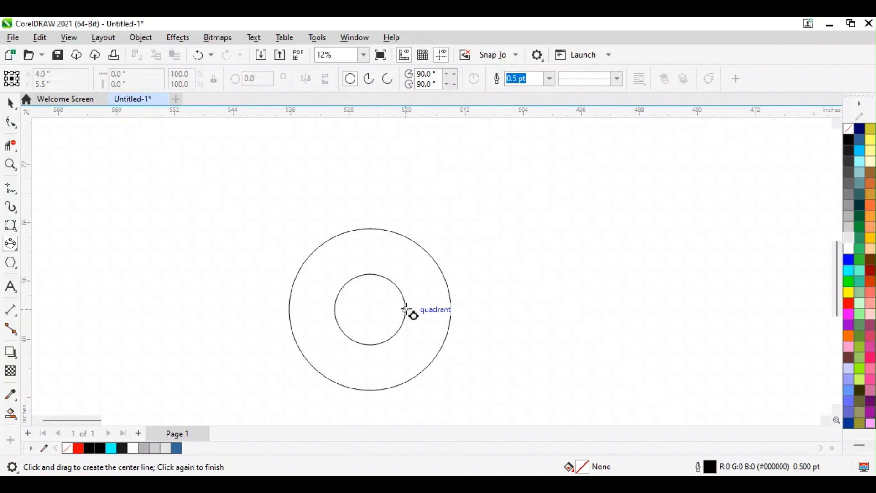
drag(406, 309, 289, 309)
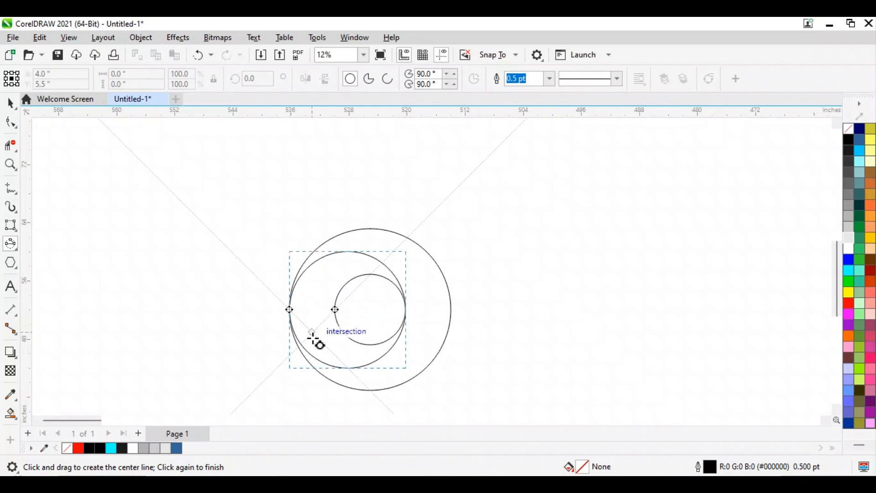
click(313, 339)
click(9, 103)
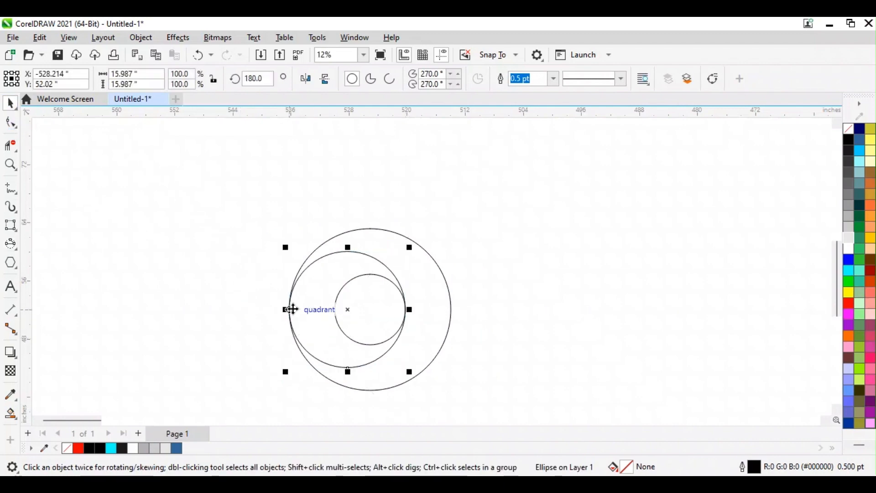
drag(289, 308, 335, 309)
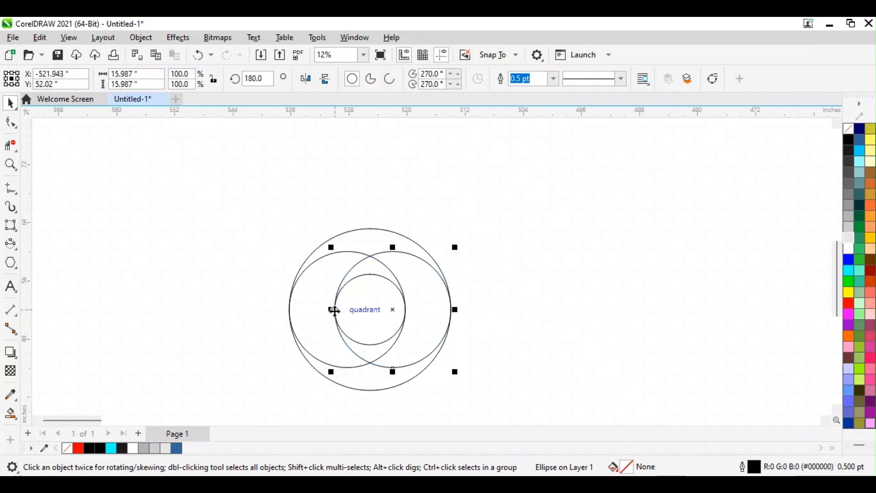
- Select both mid-size circles and create a copy of the pair rotated to 90 degrees about the shared center
shift+click(317, 303)
click(379, 311)
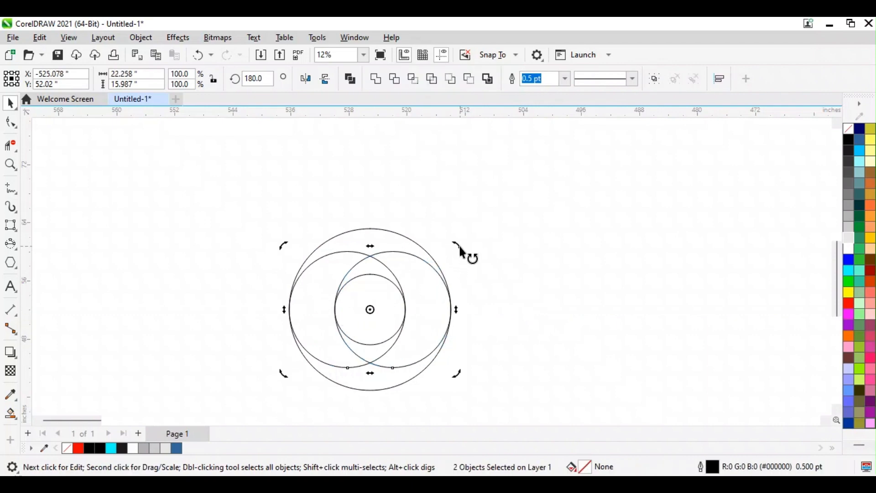
drag(460, 251, 433, 372)
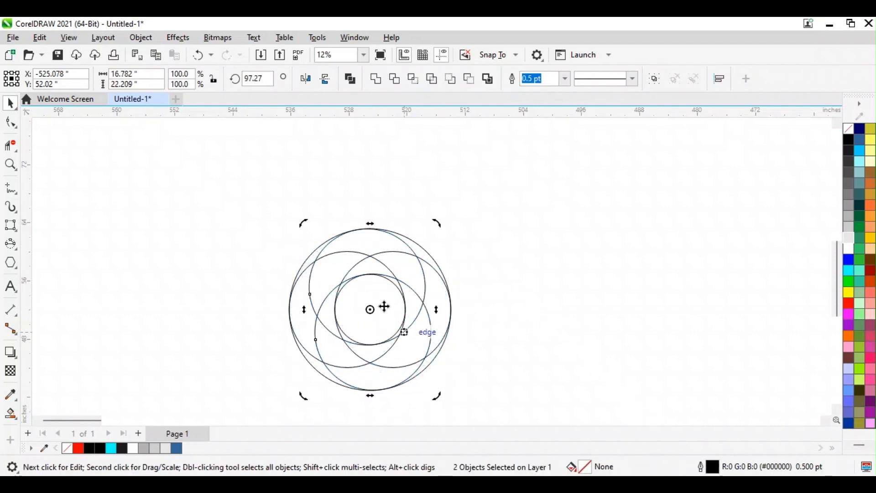
text(9)
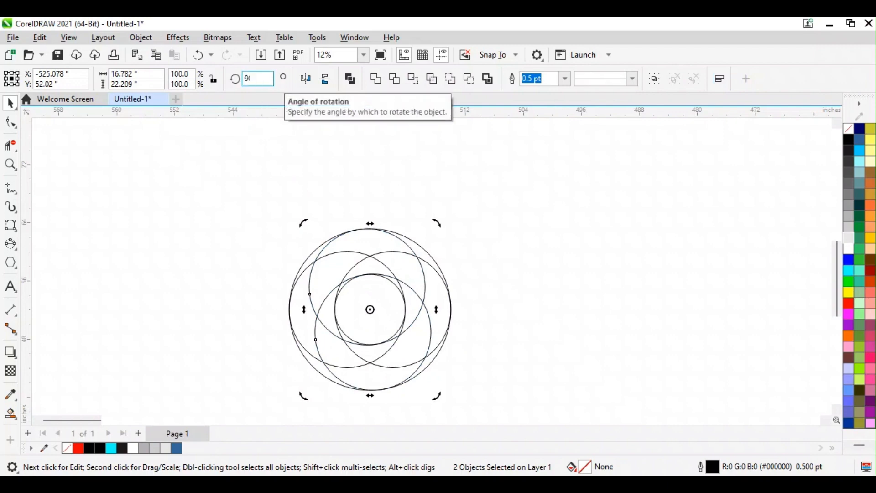
text(0)
key(Return)
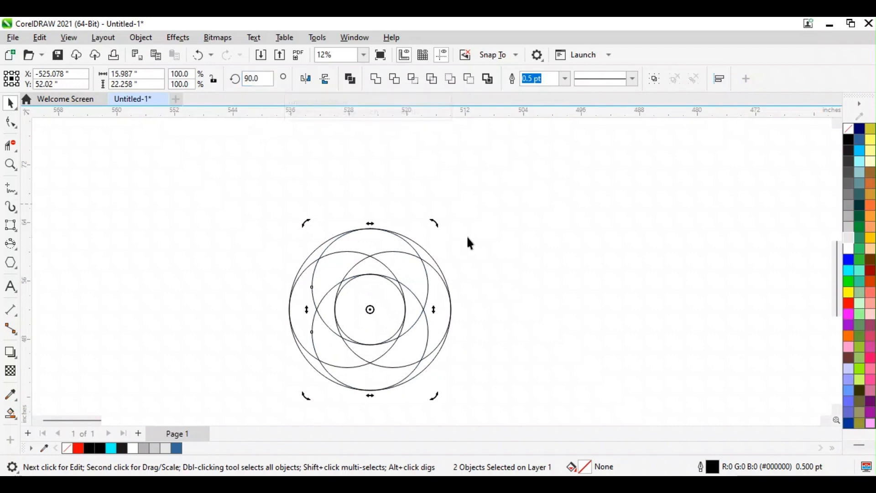
click(58, 207)
- Draw a 3-point rectangle about 6.3 by 26.1 inches upward from the ring's left side, between the inner and outer quadrants, and convert it to curves
click(12, 224)
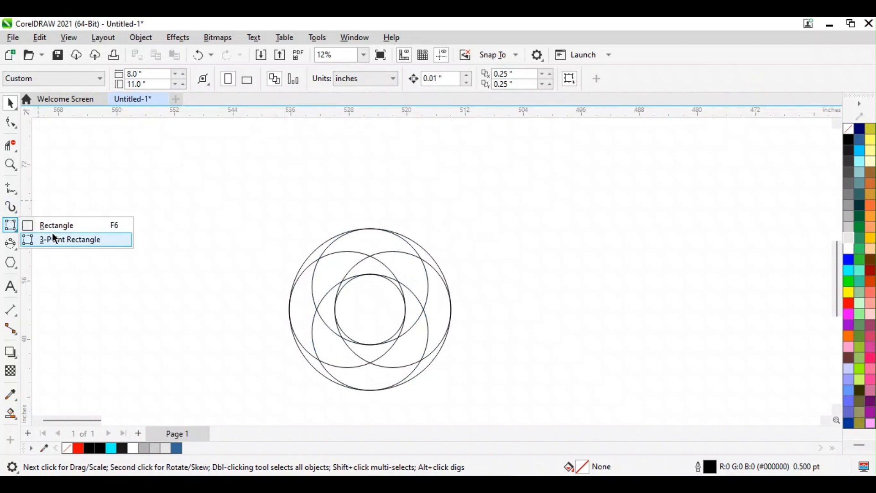
click(51, 238)
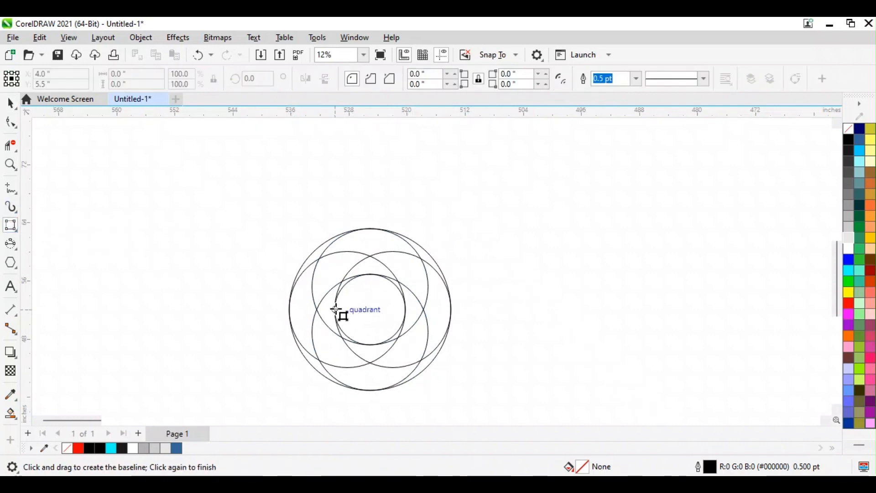
drag(336, 310, 289, 309)
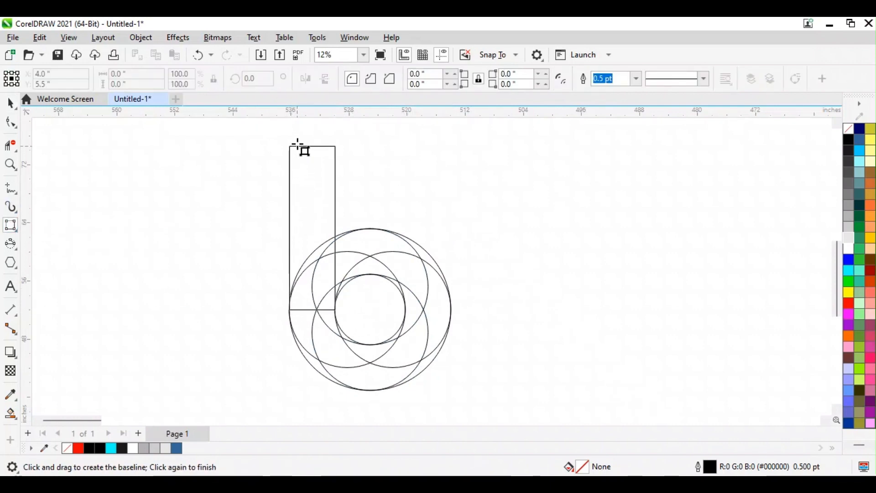
scroll(299, 133, up, 1)
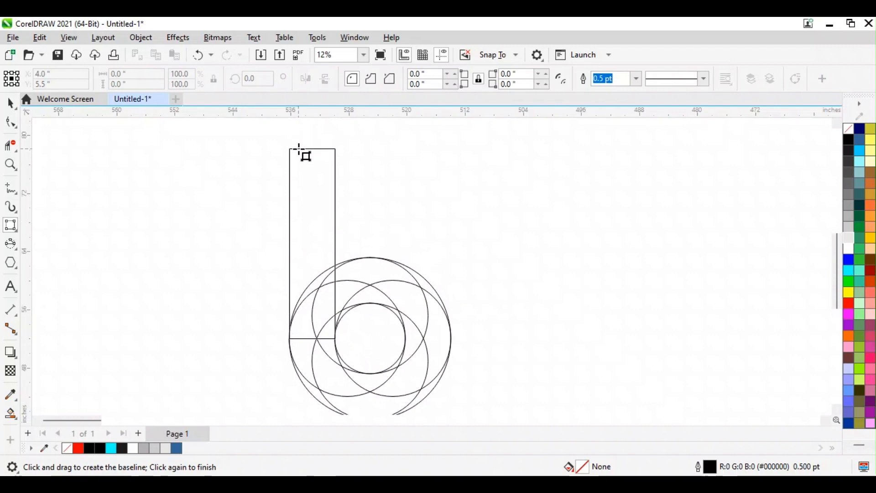
click(299, 149)
click(10, 103)
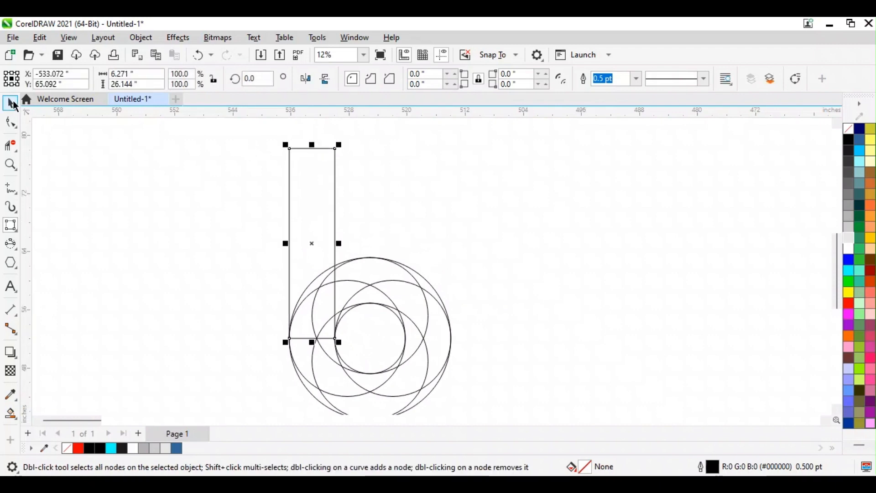
right_click(307, 187)
click(350, 126)
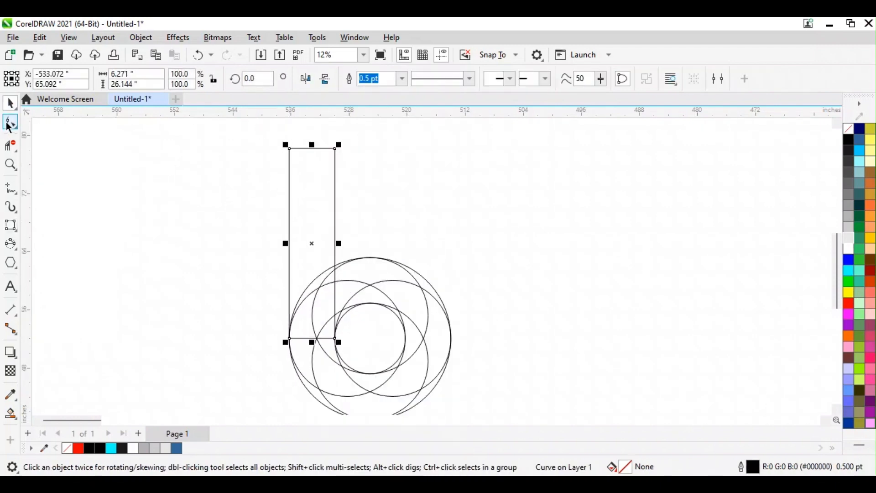
- Fillet the upper-right corner of the tall rectangle with a 6.18-inch radius
click(10, 122)
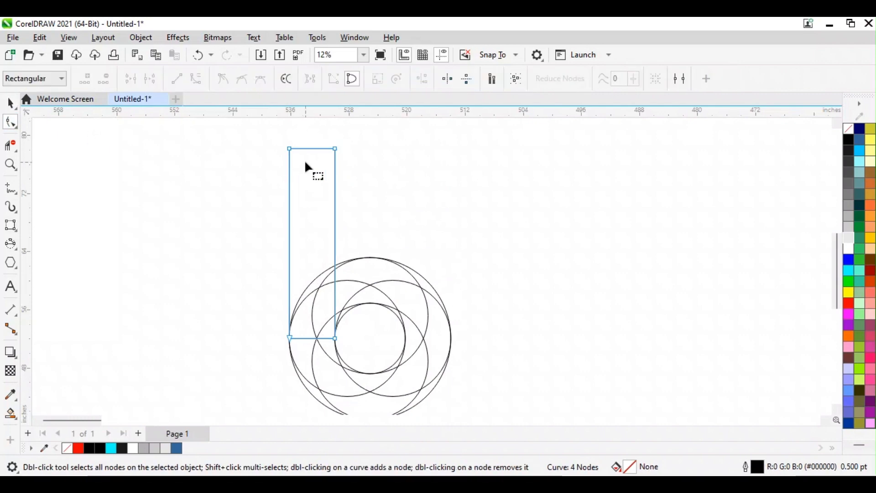
click(354, 37)
mouse_move(431, 208)
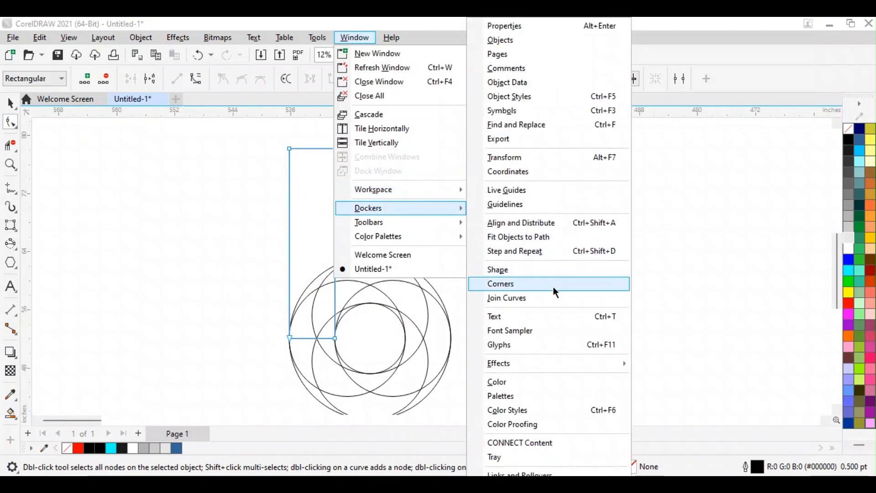
click(553, 286)
click(700, 172)
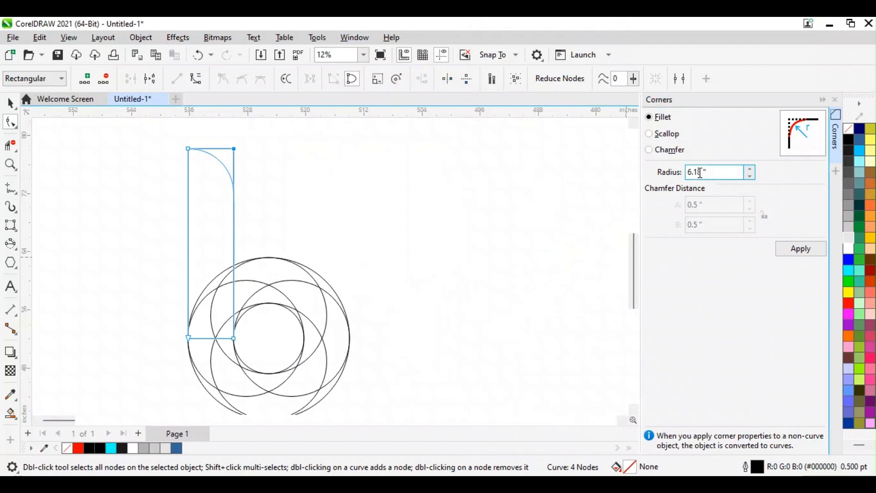
drag(707, 172, 667, 180)
click(783, 249)
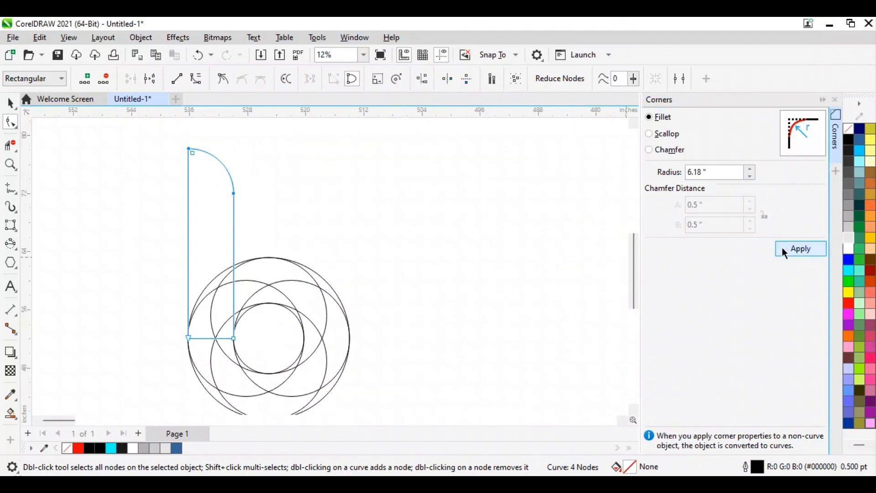
click(834, 100)
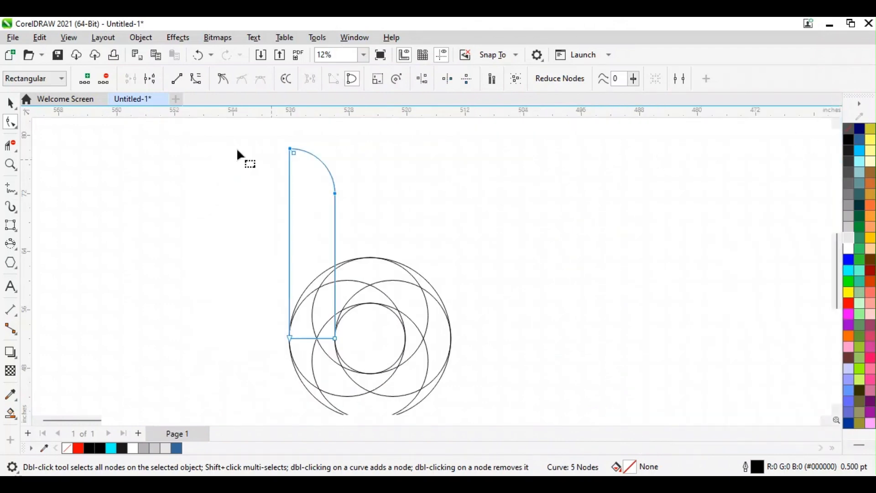
click(10, 102)
click(196, 193)
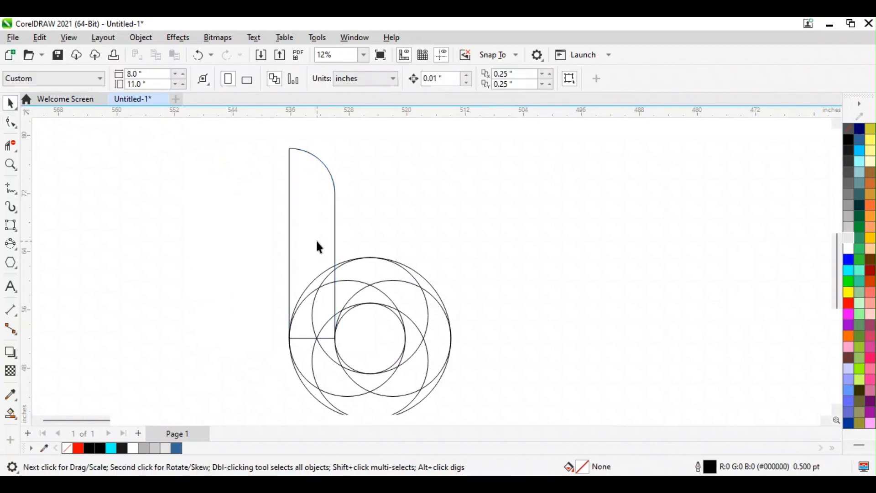
- Remove the circle segments crossing the stem and the stem's bottom line with Virtual Segment Delete
scroll(316, 239, down, 1)
scroll(394, 246, up, 1)
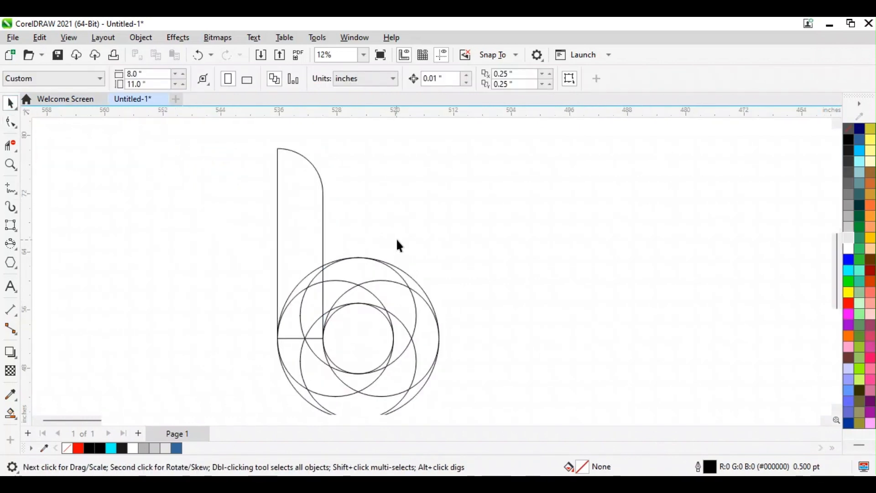
click(10, 146)
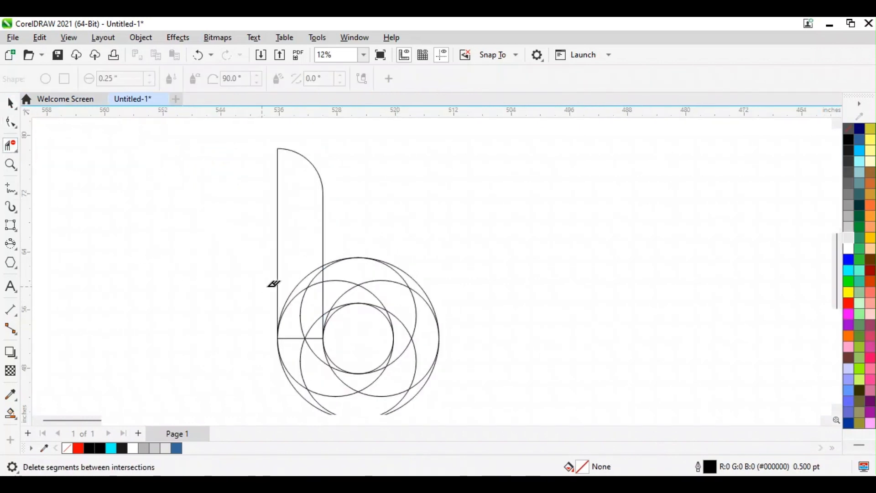
click(307, 286)
scroll(289, 306, down, 1)
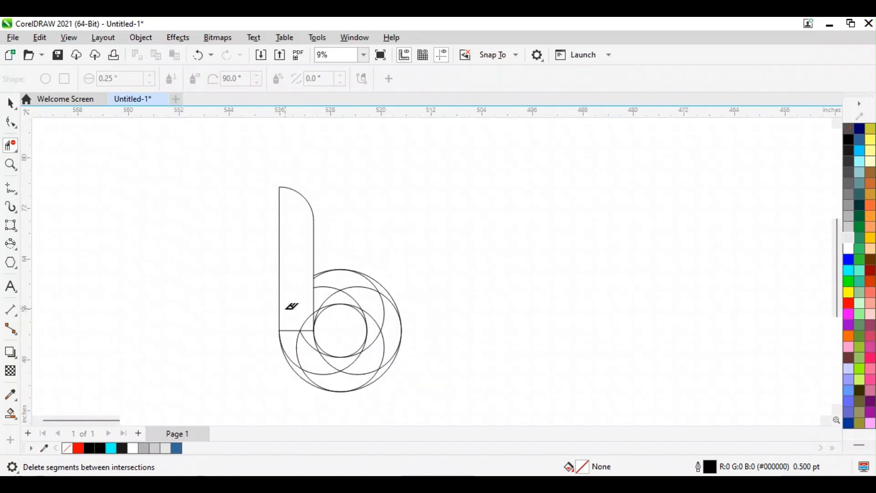
scroll(302, 340, up, 1)
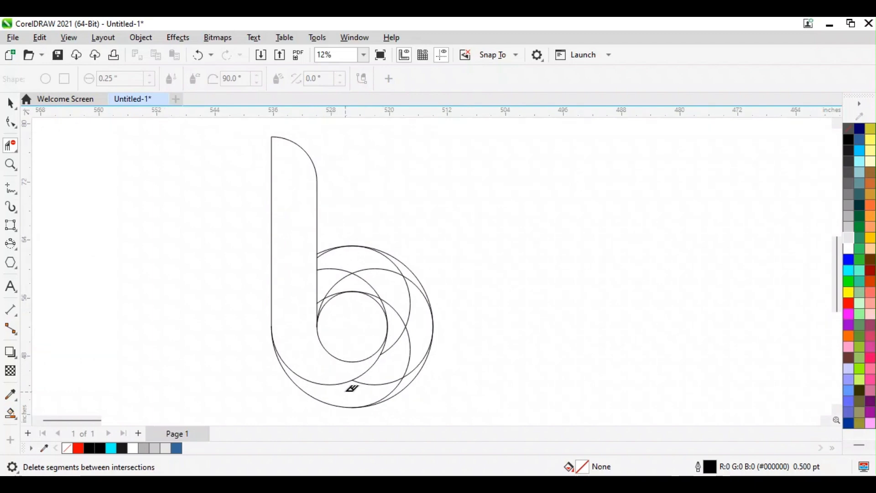
- Delete the remaining overlapping arc segments within the ring, leaving only the spiral bands around the inner circle
click(367, 381)
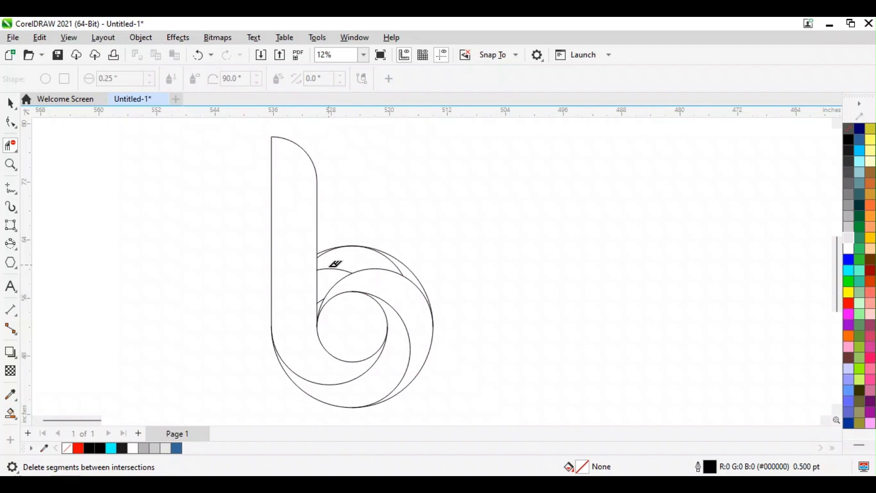
click(329, 267)
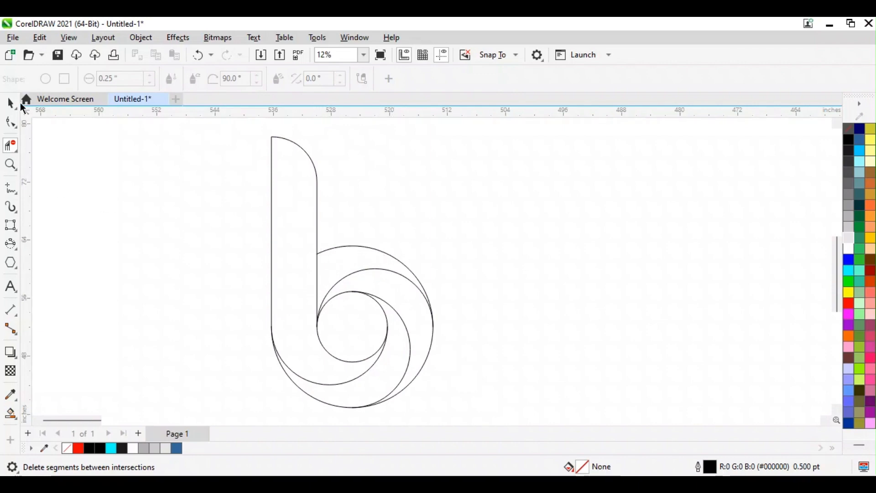
click(12, 103)
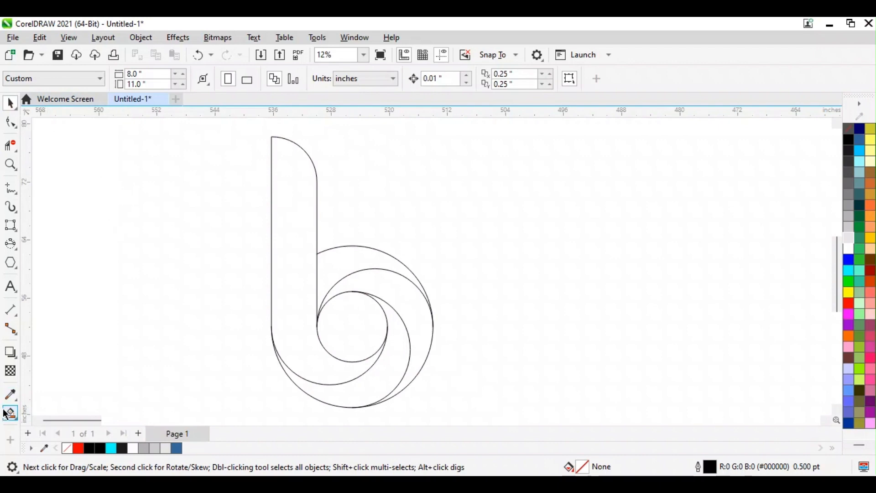
- Smart Fill the stem and the three spiral bands of the ring with red (#FF0000) and a 0.5 pt black outline
click(286, 333)
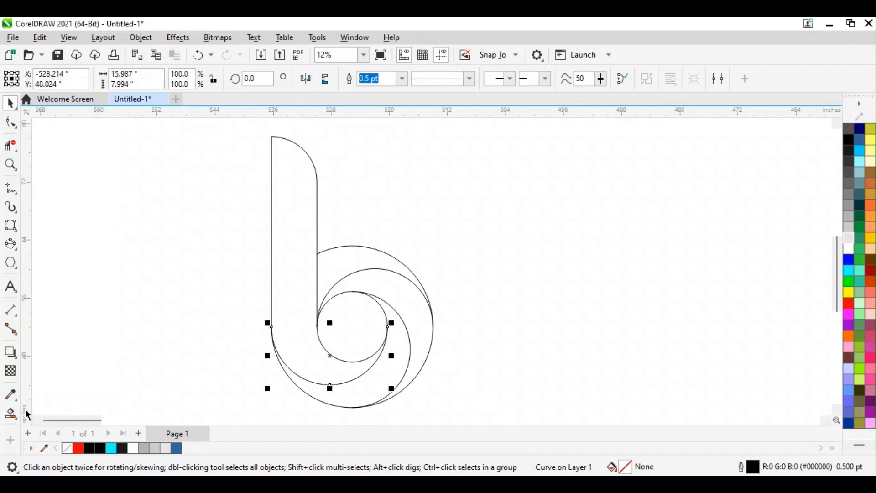
click(10, 414)
click(281, 336)
click(340, 391)
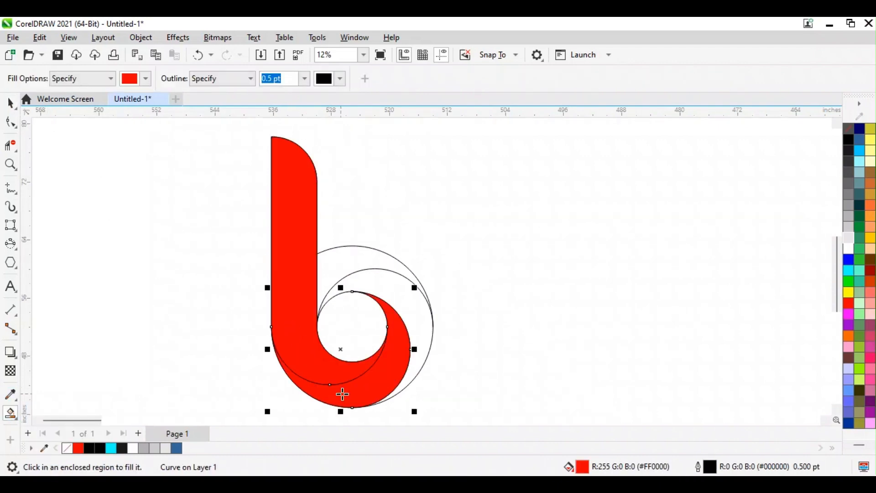
click(411, 314)
click(339, 265)
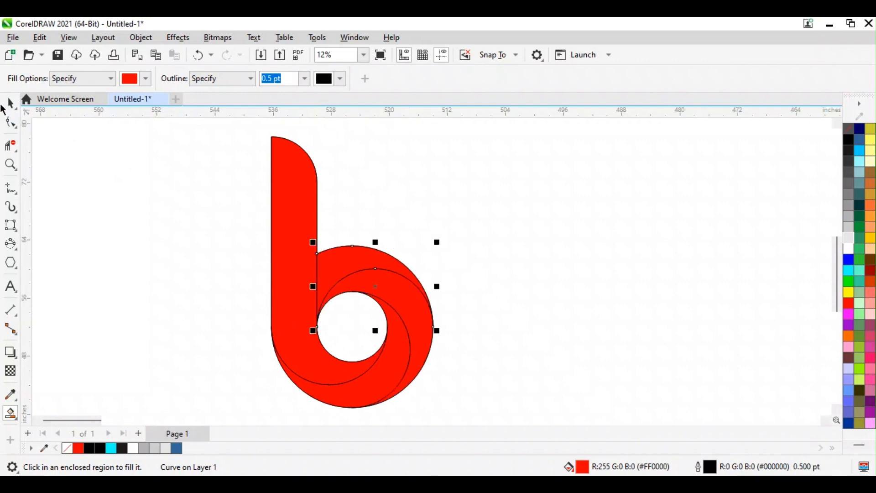
click(11, 104)
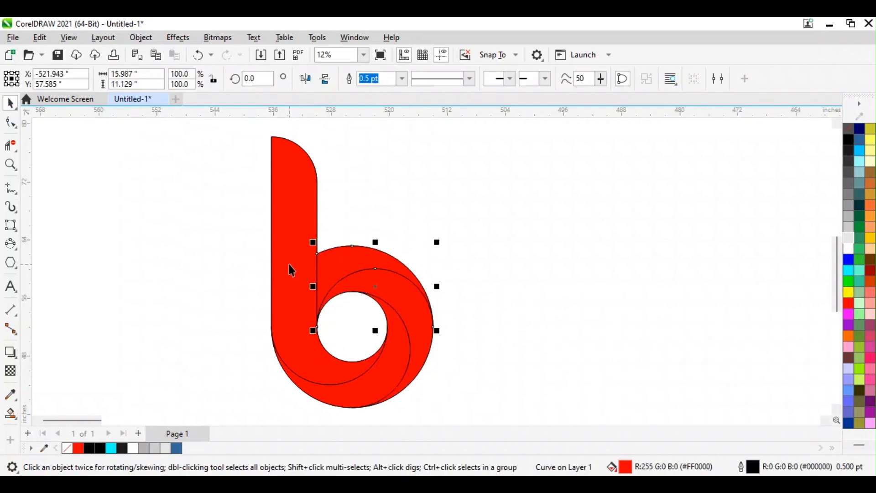
- Select the four red-filled shapes of the letter and move them together off the construction outlines to the empty area beside them
shift+click(291, 270)
key(Escape)
click(293, 269)
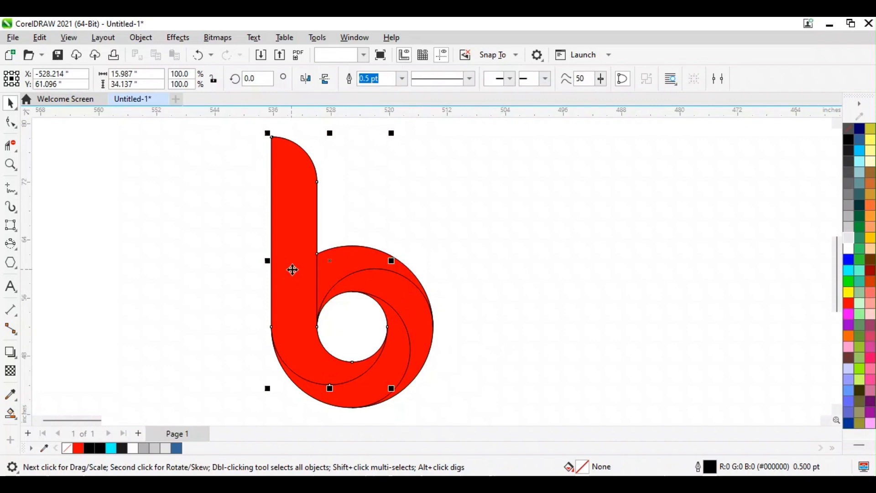
shift+click(372, 260)
shift+click(407, 348)
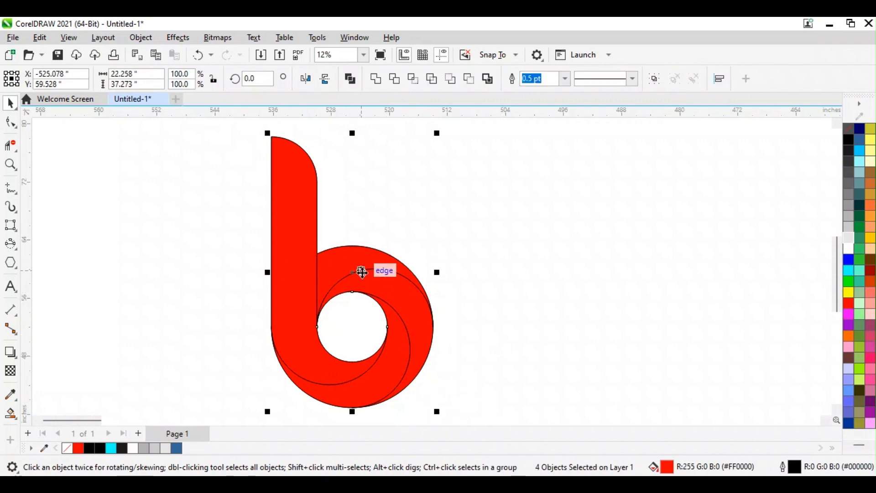
drag(354, 271, 149, 266)
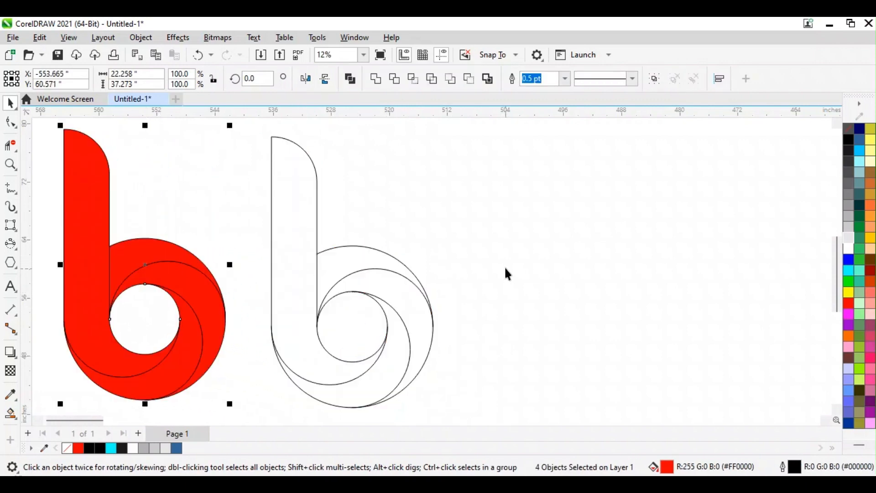
- Delete the leftover unfilled construction outlines of the letter
drag(246, 133, 324, 200)
drag(472, 388, 477, 409)
key(Delete)
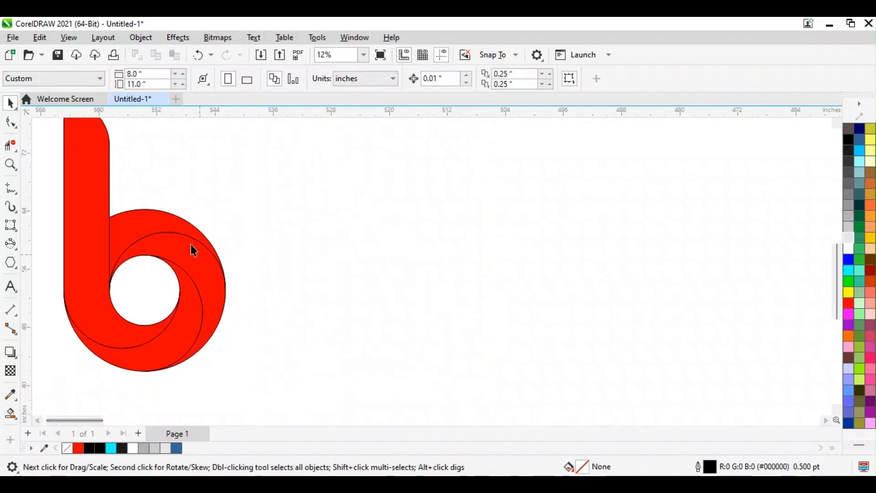
- Select the whole red letter, move it into the space where the outlines were, and deselect it
scroll(197, 221, down, 2)
scroll(144, 162, down, 2)
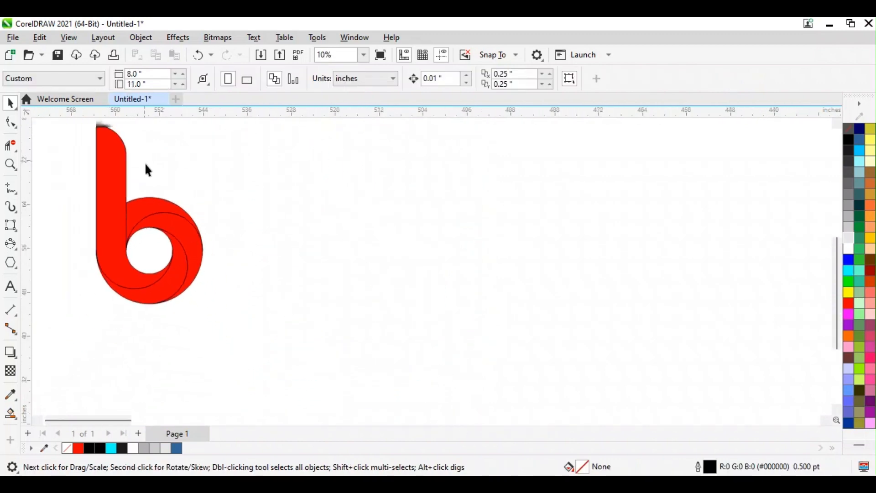
drag(96, 121, 152, 205)
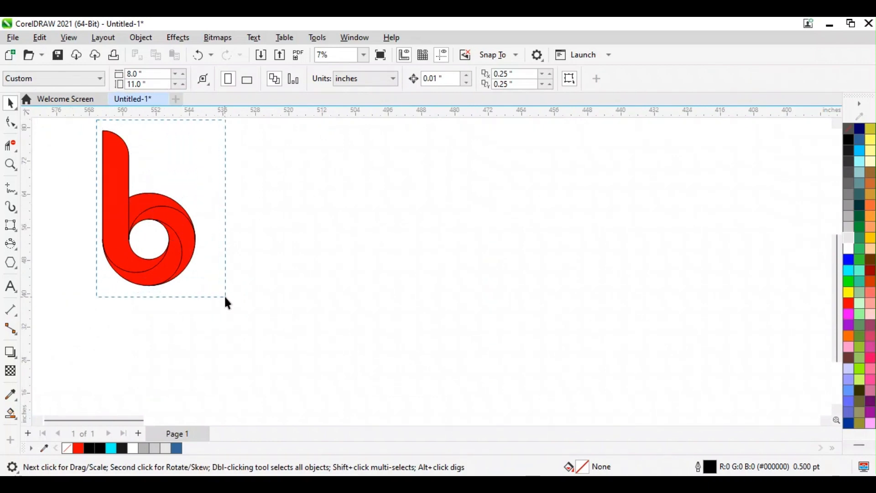
drag(227, 303, 227, 303)
drag(145, 205, 309, 260)
scroll(311, 259, up, 1)
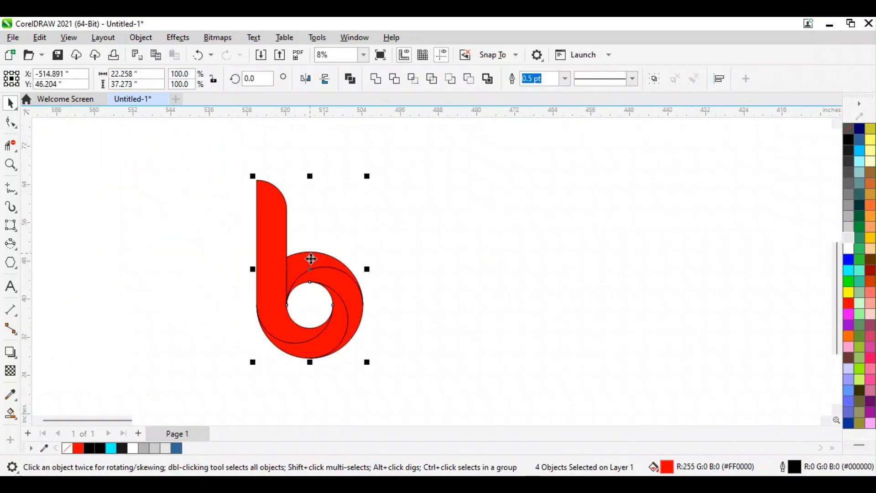
scroll(311, 259, up, 1)
click(429, 282)
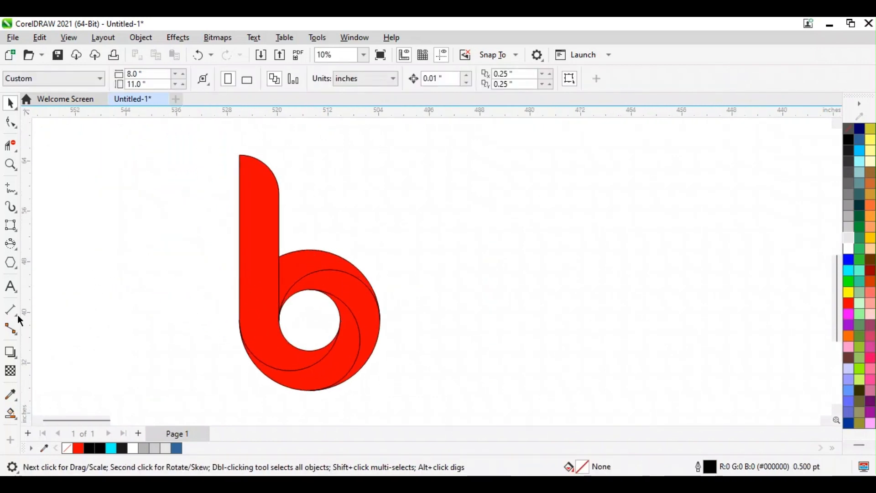
- Apply an interactive linear fountain fill to the stem, from cyan at its upper tip to black beyond the ring's lower edge
click(10, 413)
click(44, 414)
click(246, 157)
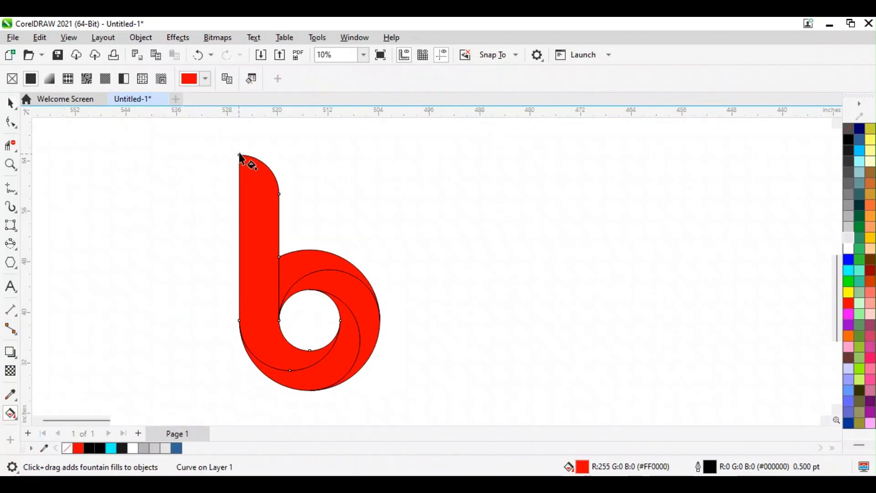
drag(240, 156, 364, 385)
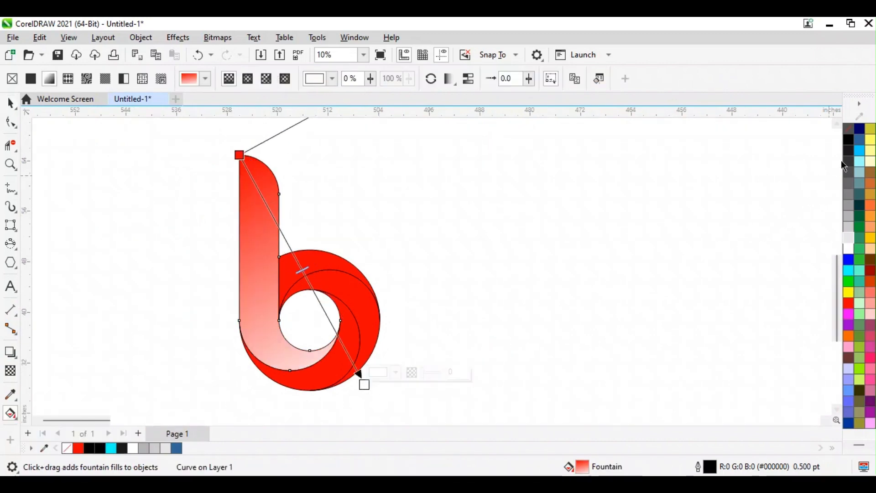
click(848, 139)
click(241, 156)
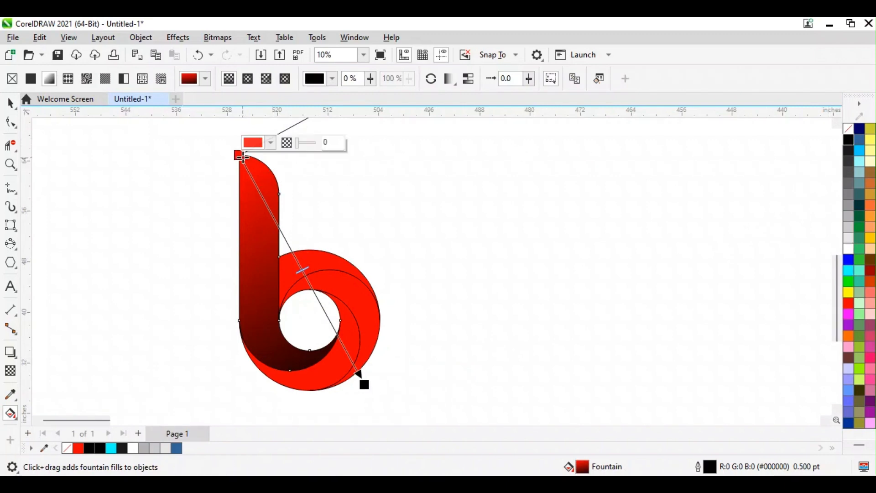
click(849, 271)
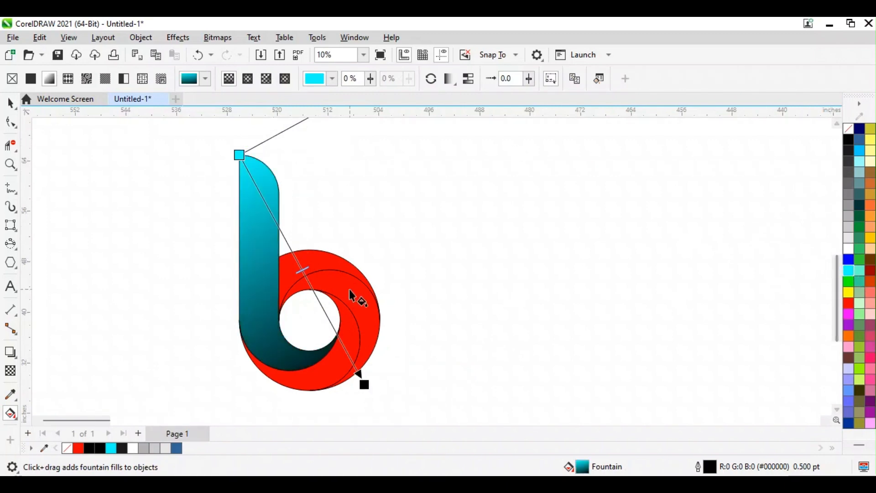
mouse_move(363, 384)
mouse_down()
mouse_move(341, 317)
mouse_move(365, 353)
mouse_move(333, 367)
mouse_move(342, 377)
mouse_move(300, 385)
mouse_move(340, 380)
mouse_up()
- Apply a black-cyan-black linear fountain fill across the ring's lower band, with the cyan node at about 54%
click(313, 387)
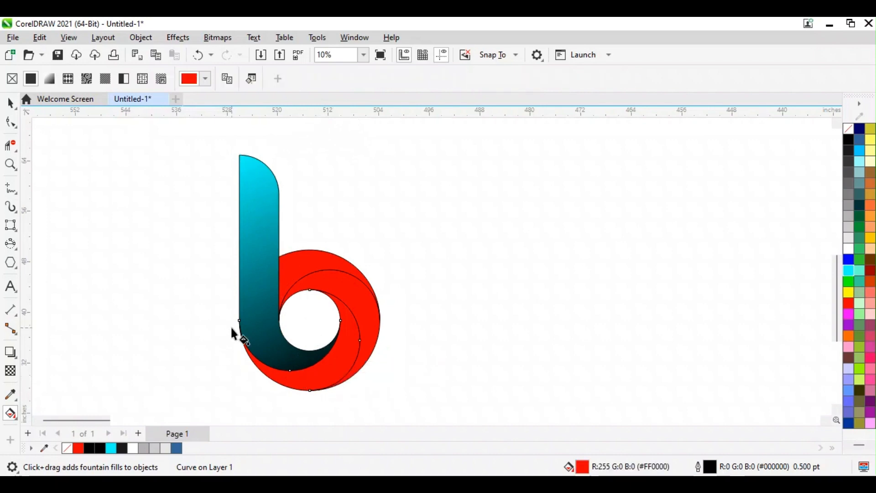
drag(238, 324, 318, 290)
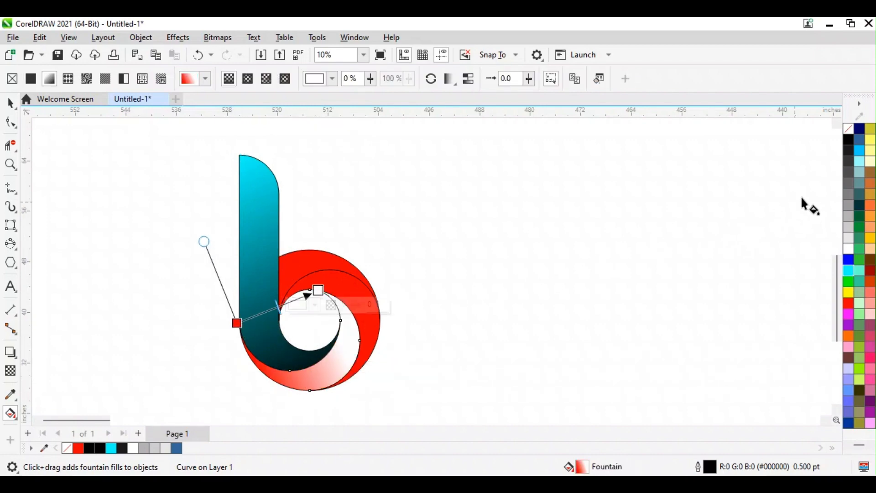
click(848, 139)
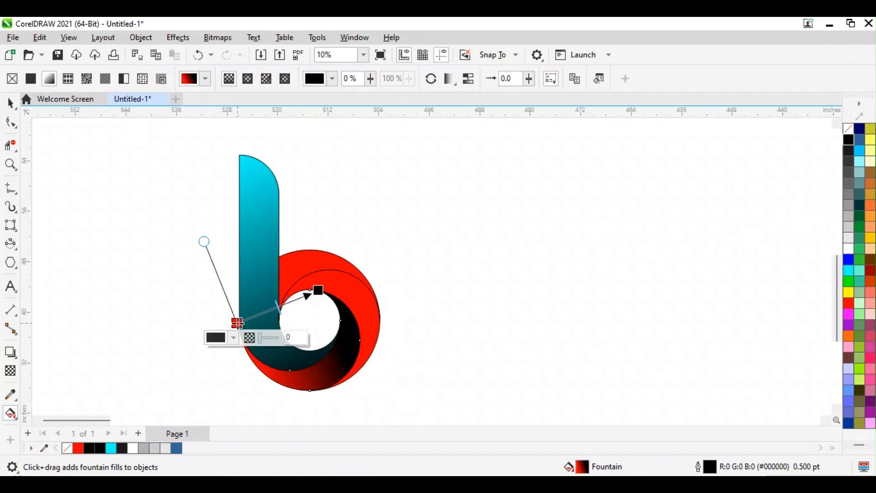
click(848, 140)
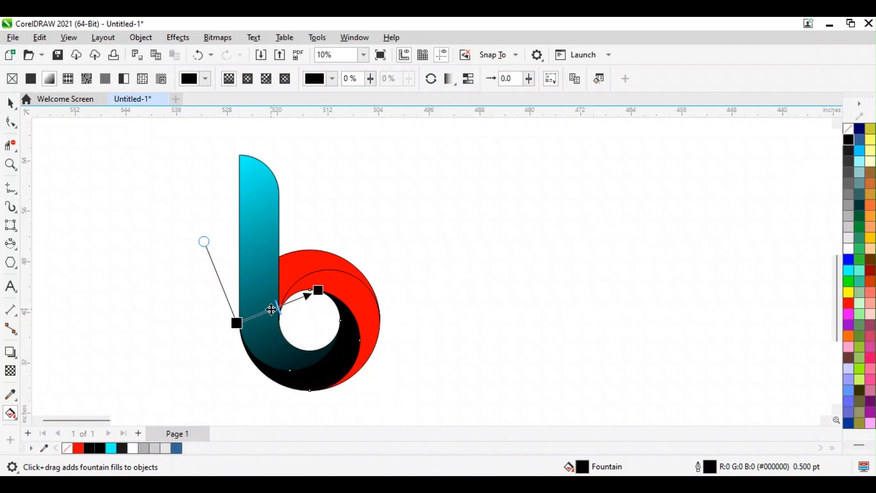
double_click(281, 304)
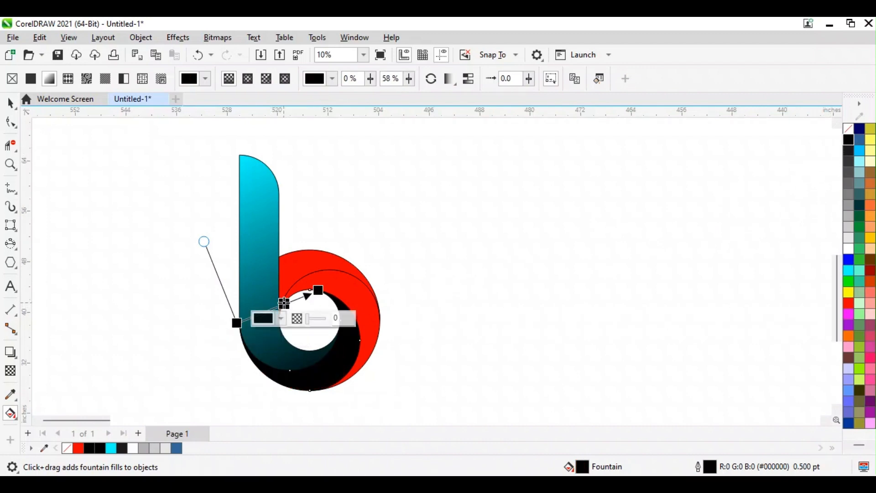
click(849, 271)
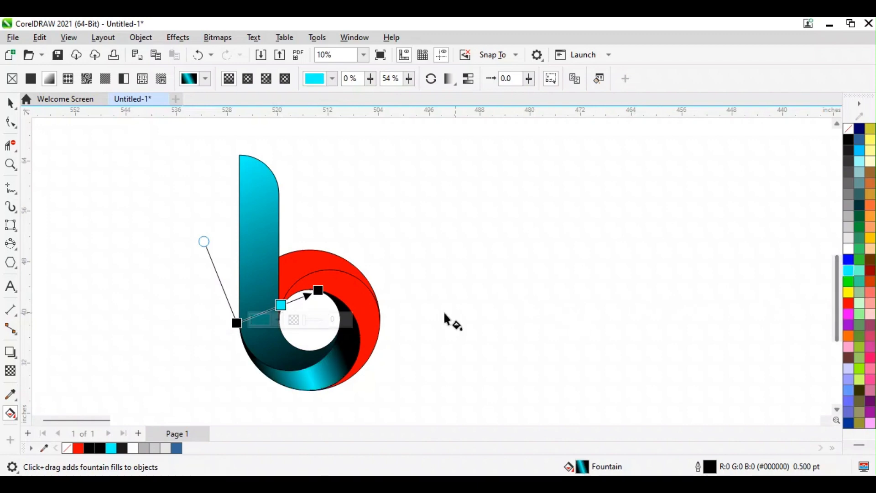
- Extend the lower band's gradient end slightly outward and shorten the stem's gradient by pulling its black end inward
click(359, 314)
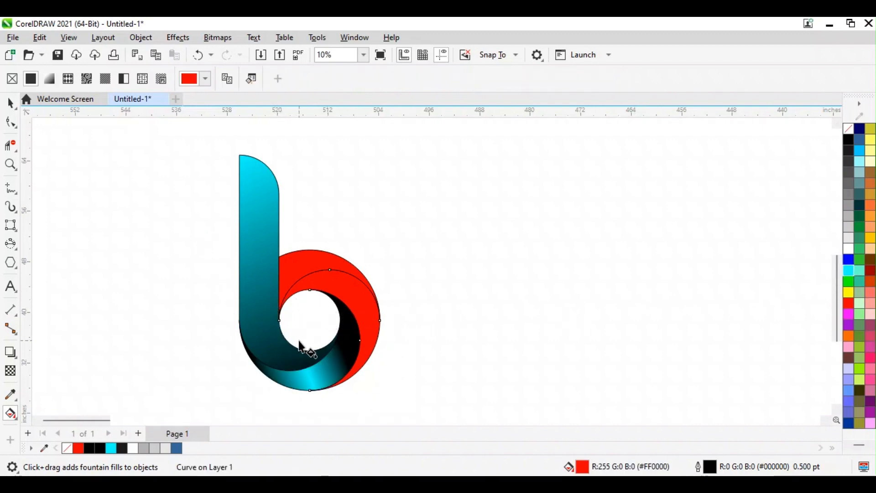
click(351, 357)
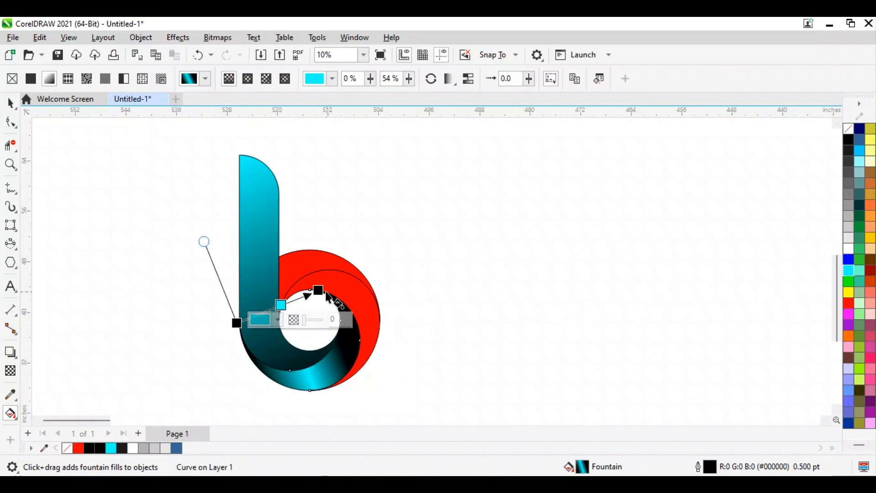
drag(319, 289, 335, 279)
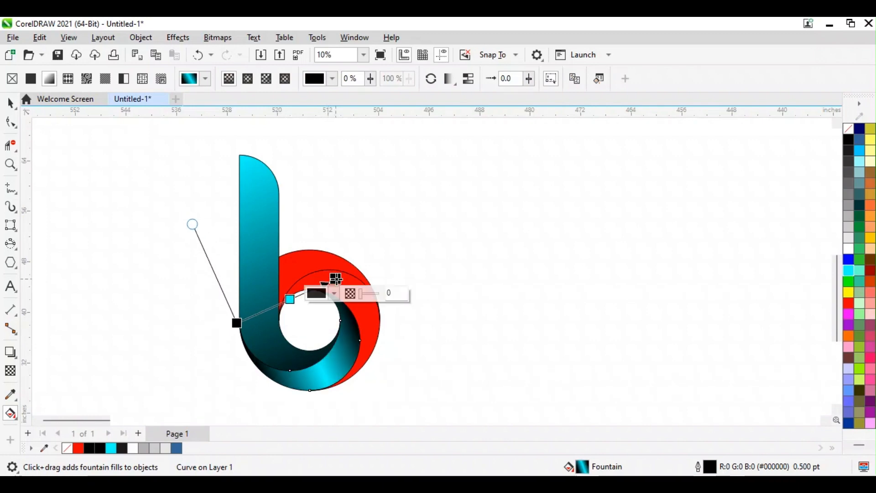
click(290, 358)
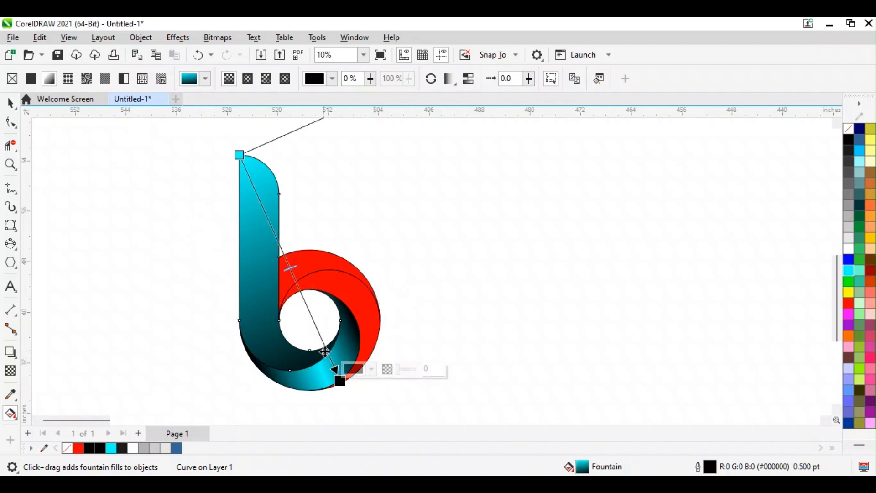
mouse_move(339, 382)
mouse_down()
mouse_move(326, 366)
mouse_move(340, 391)
mouse_move(326, 380)
mouse_up()
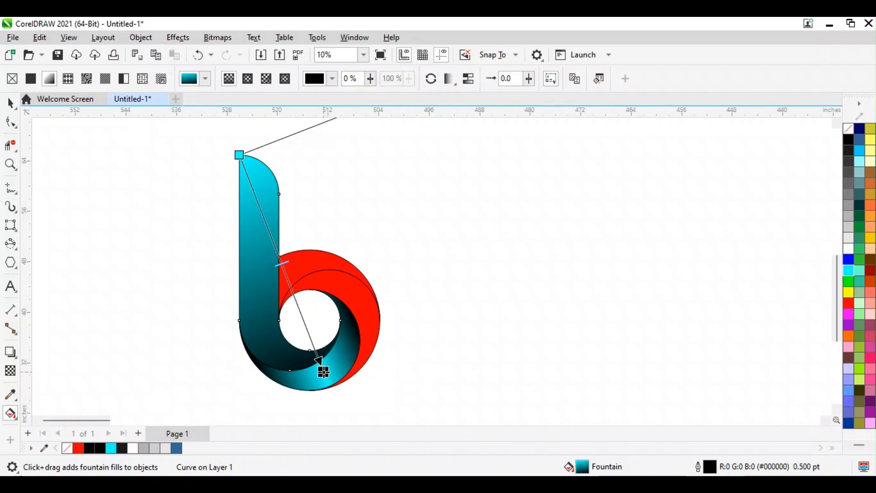
- Apply a black-cyan-black fountain fill to the ring's right-hand band, with cyan at about 52%, and shift its start slightly outward
click(365, 309)
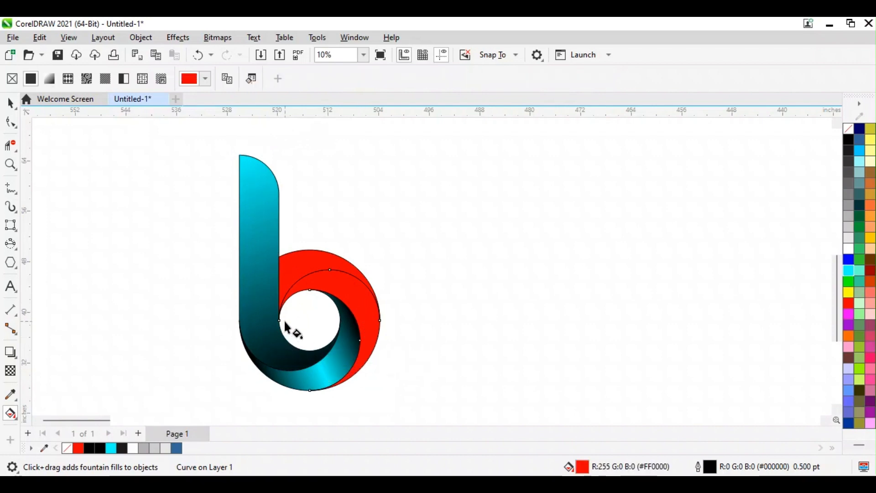
drag(278, 322, 324, 402)
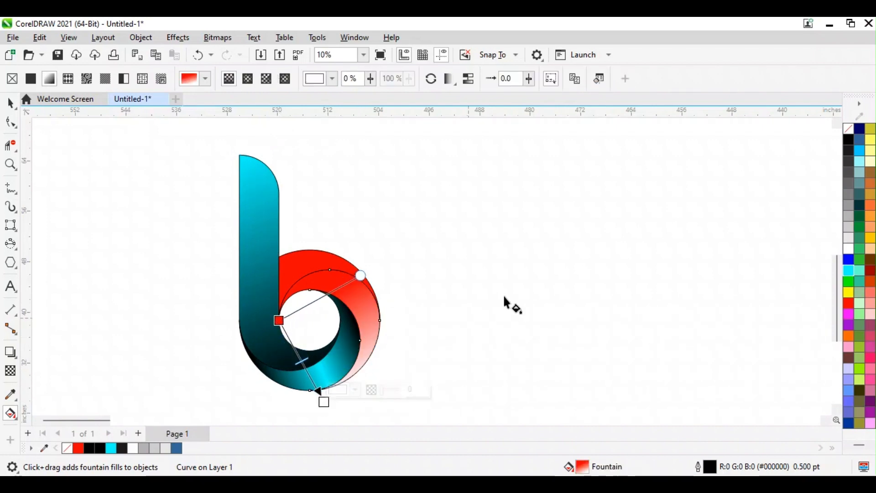
click(848, 140)
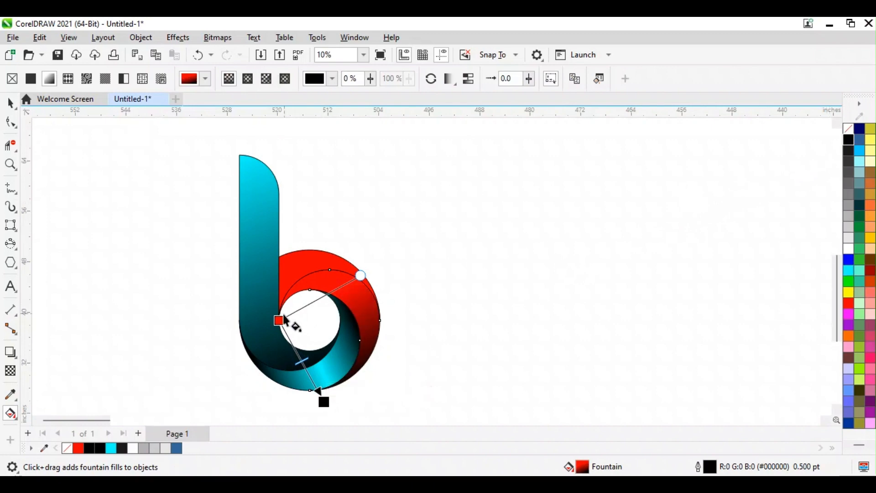
click(849, 140)
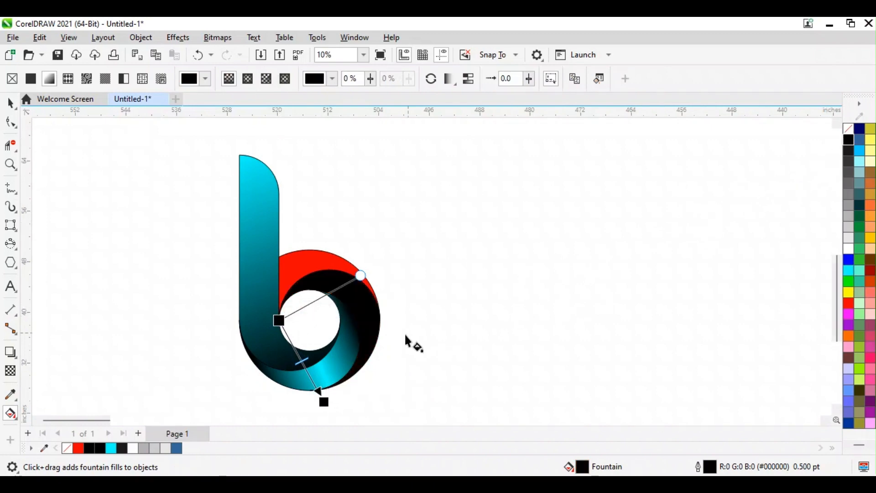
double_click(302, 361)
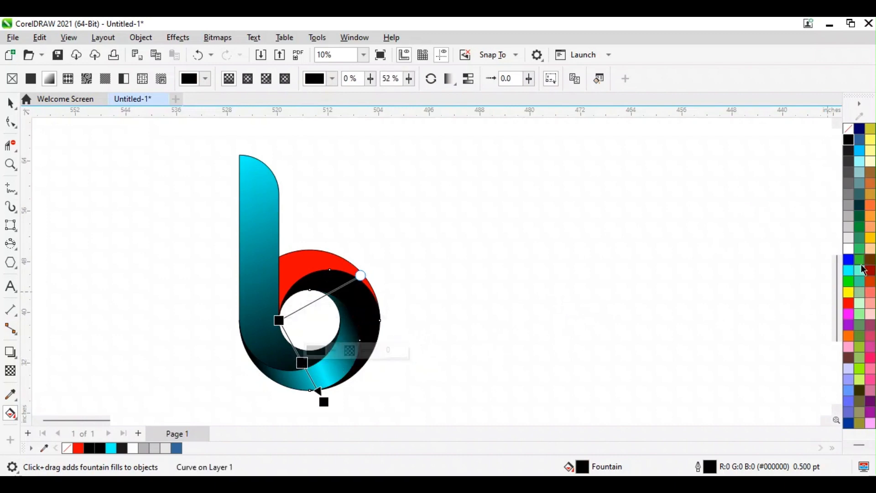
click(848, 271)
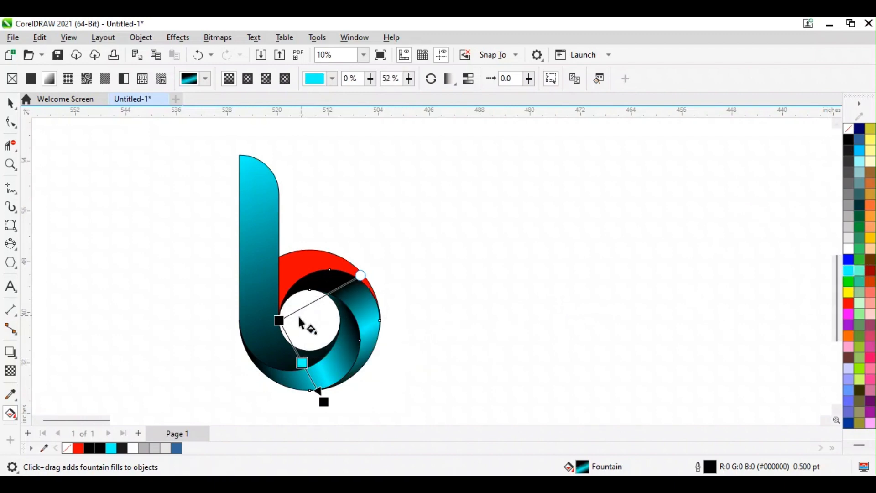
drag(278, 322, 270, 306)
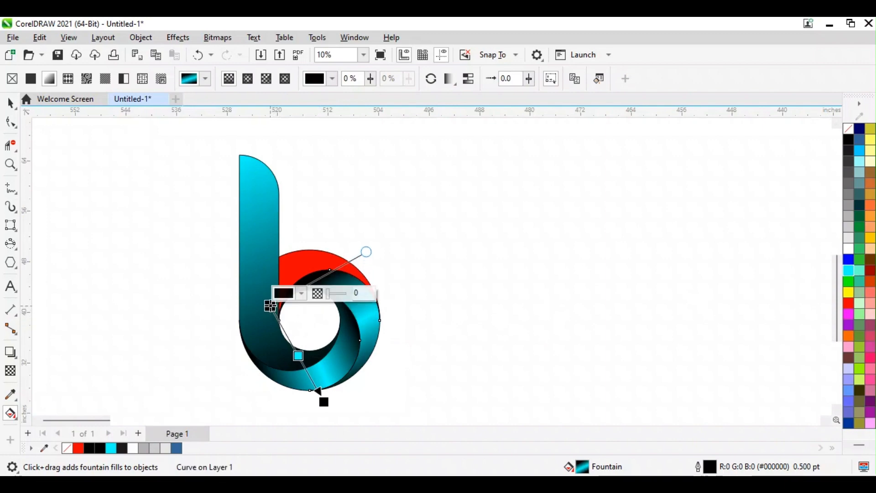
- Apply a black-cyan-black linear fountain fill to the ring's upper red band, with cyan at 42%, and level the gradient's direction horizontally
click(308, 262)
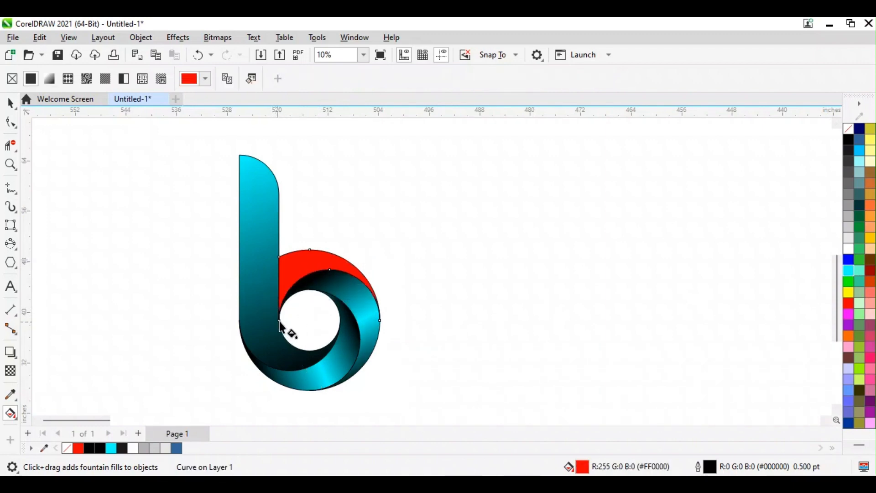
drag(279, 321, 411, 334)
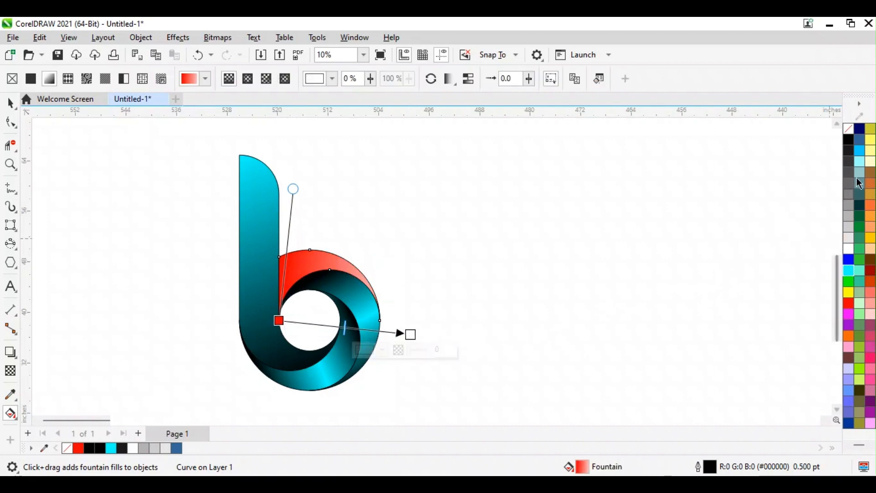
click(848, 139)
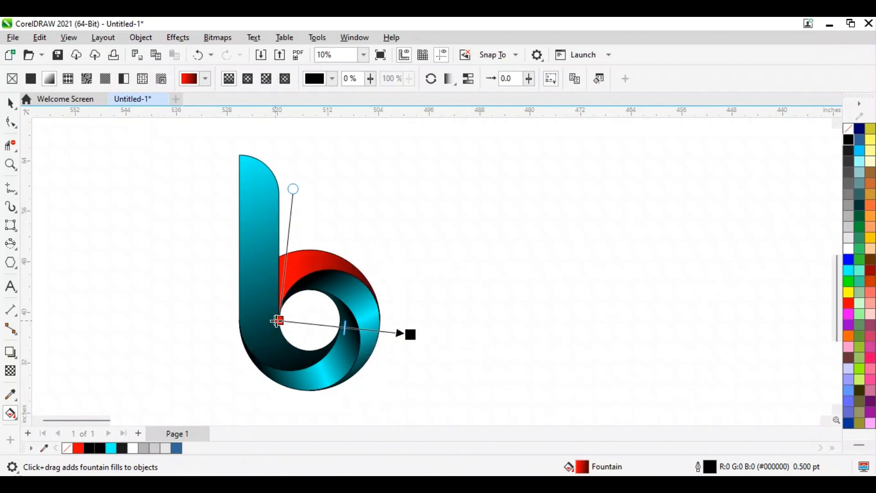
click(848, 140)
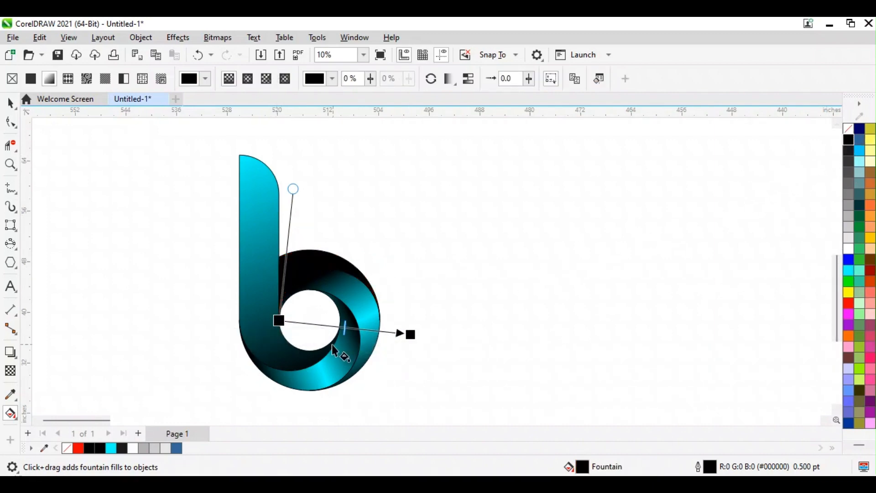
double_click(334, 325)
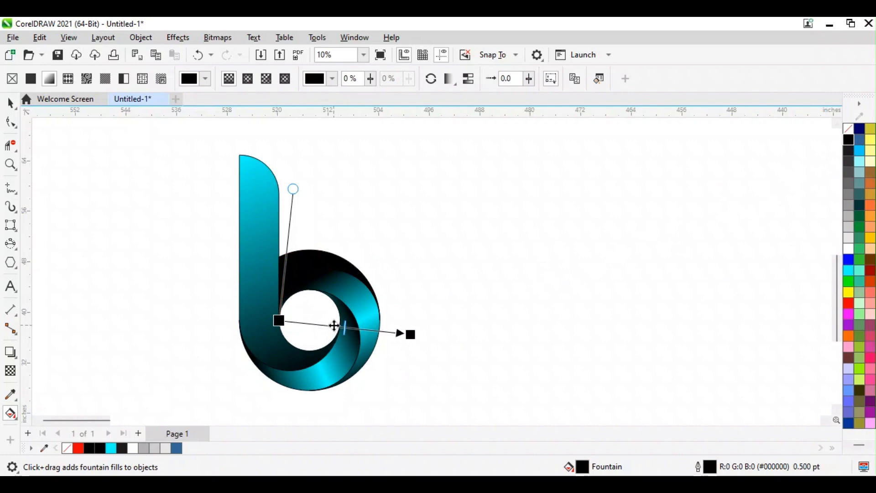
click(848, 270)
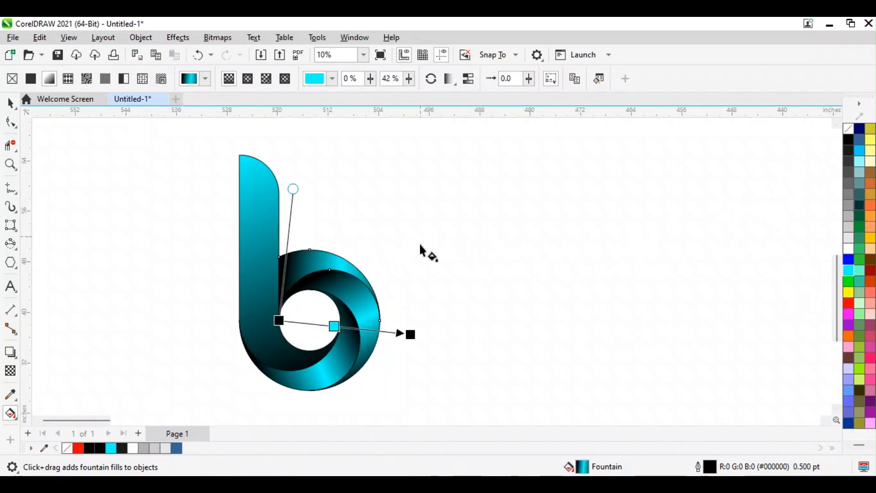
mouse_move(410, 334)
mouse_down()
mouse_move(401, 311)
mouse_move(403, 319)
mouse_up()
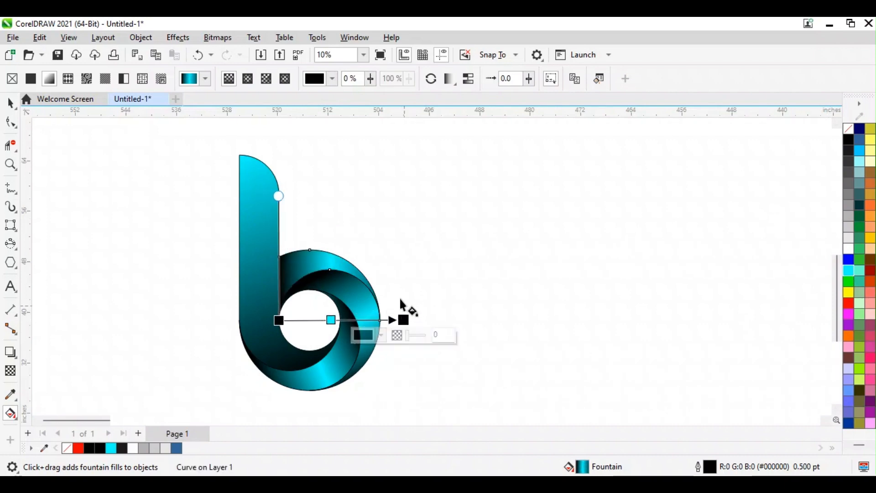
- Remove the outlines from all four shapes of the "b" logo
key(space)
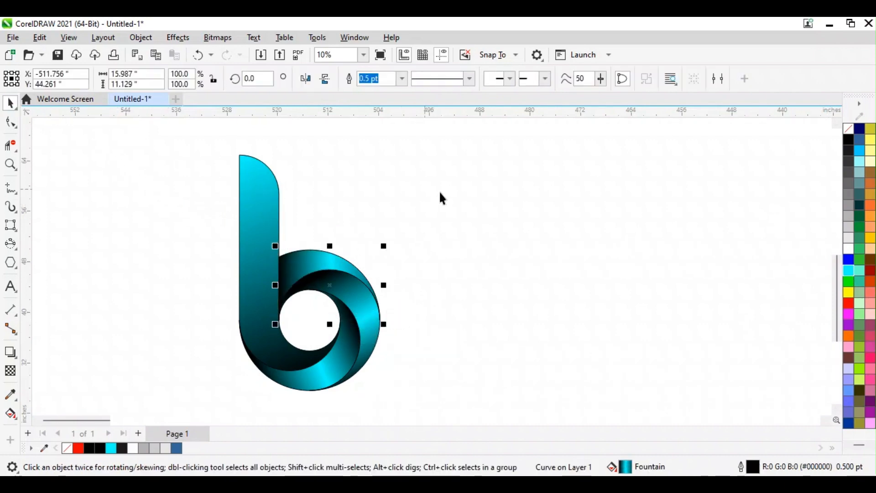
click(462, 207)
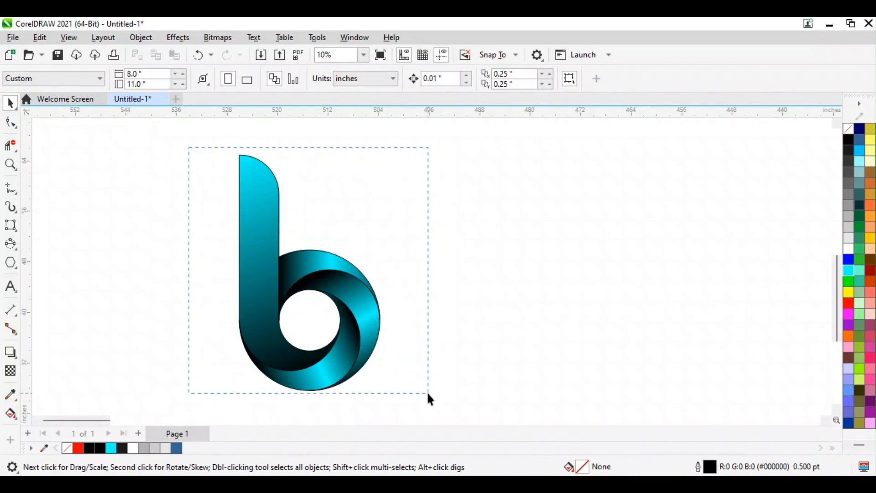
drag(428, 395, 431, 393)
right_click(848, 130)
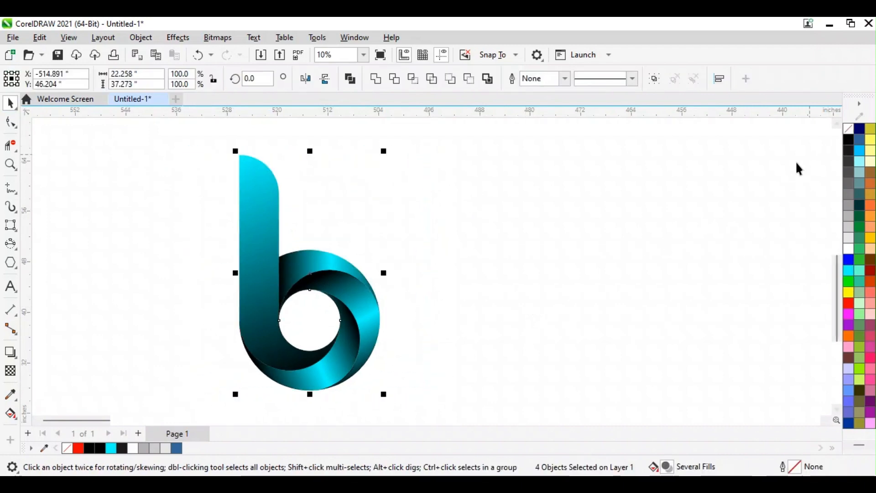
click(442, 310)
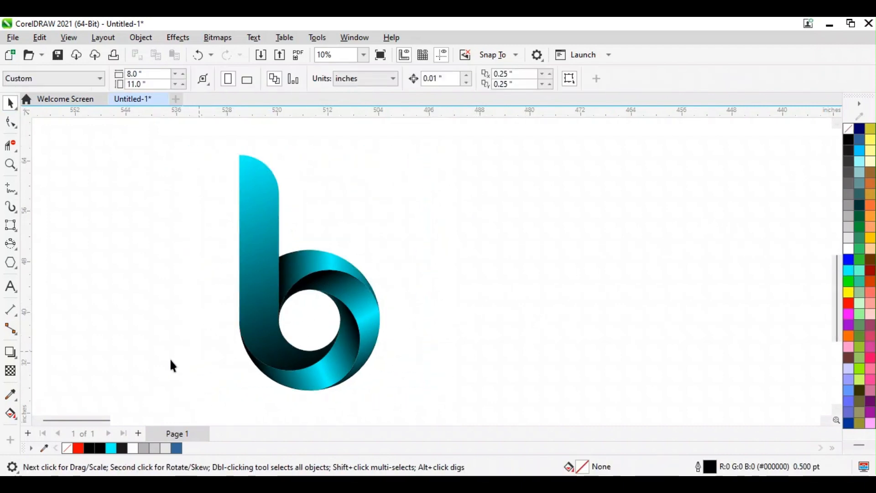
- Create a disc in the ring's empty centre with Smart Fill and colour it black
click(11, 418)
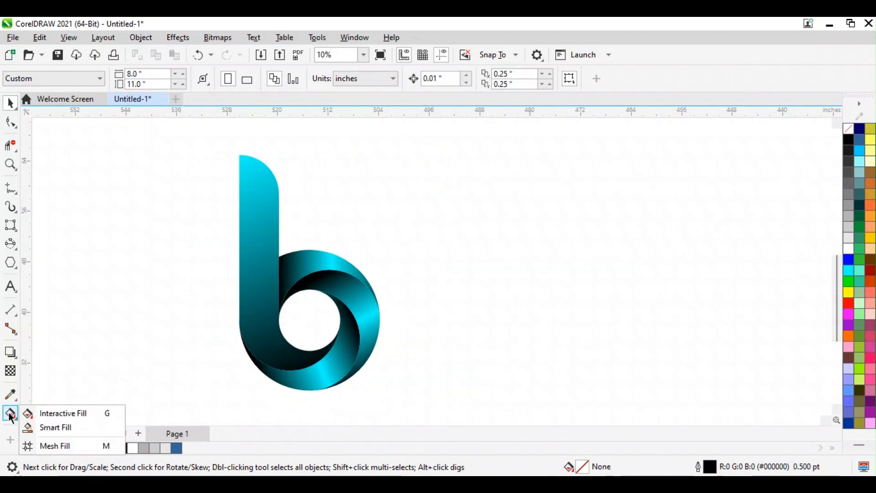
click(45, 426)
click(319, 322)
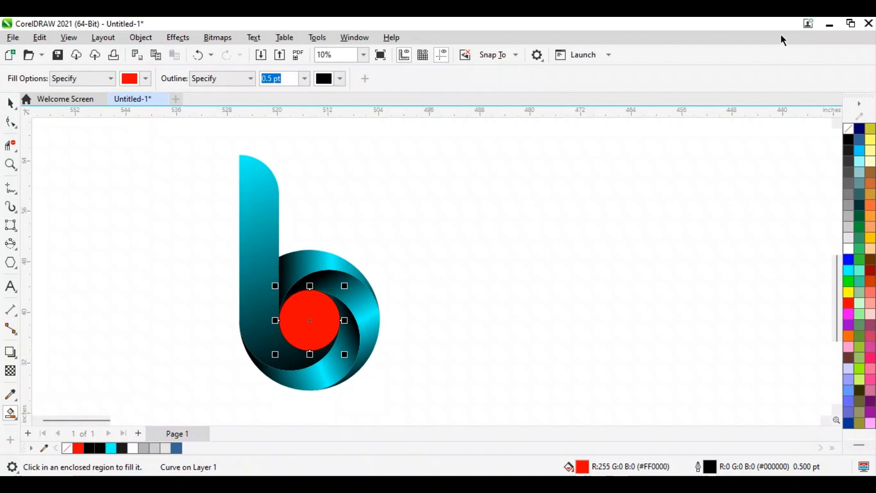
click(848, 139)
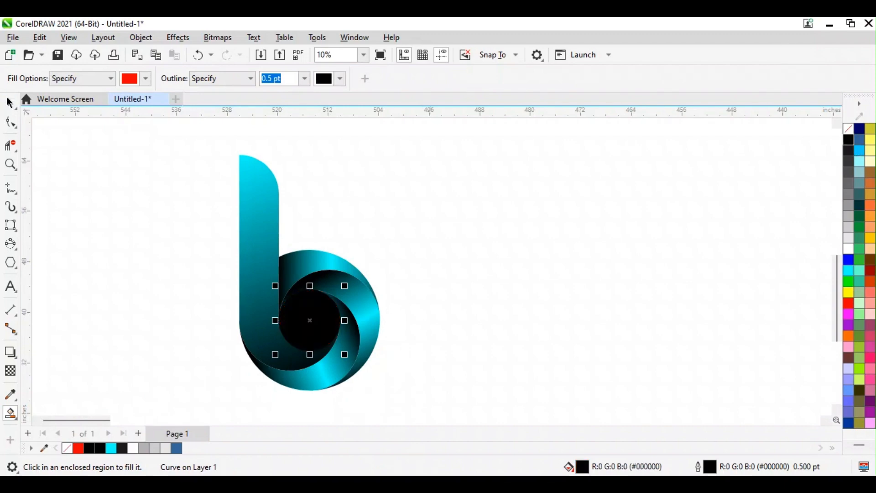
- Enlarge the black disc about its centre to about 109% and send it to the back of the page
click(10, 102)
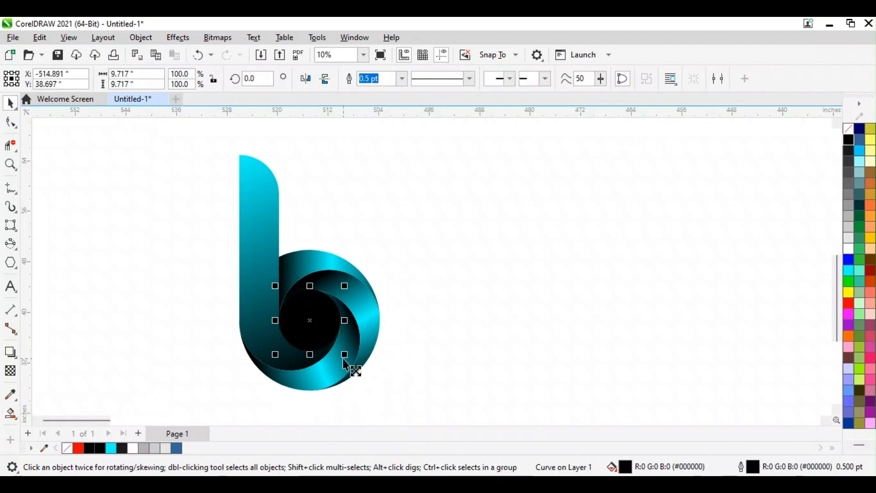
drag(344, 359, 346, 362)
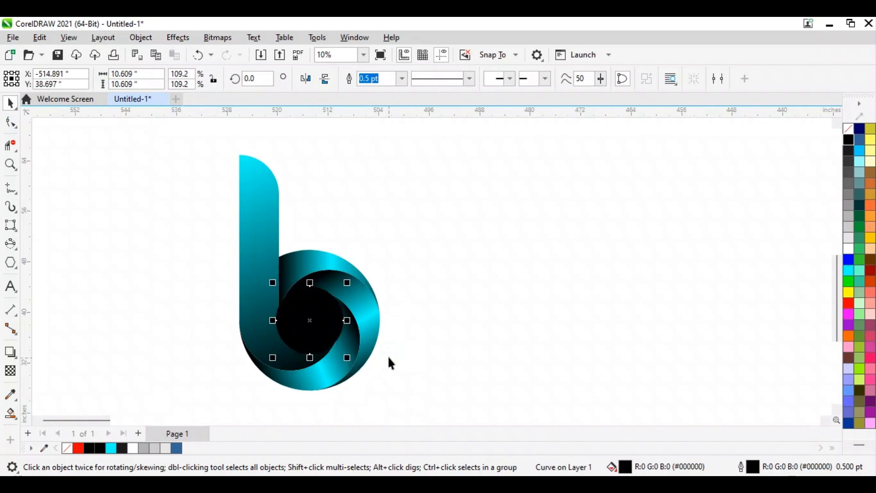
right_click(312, 319)
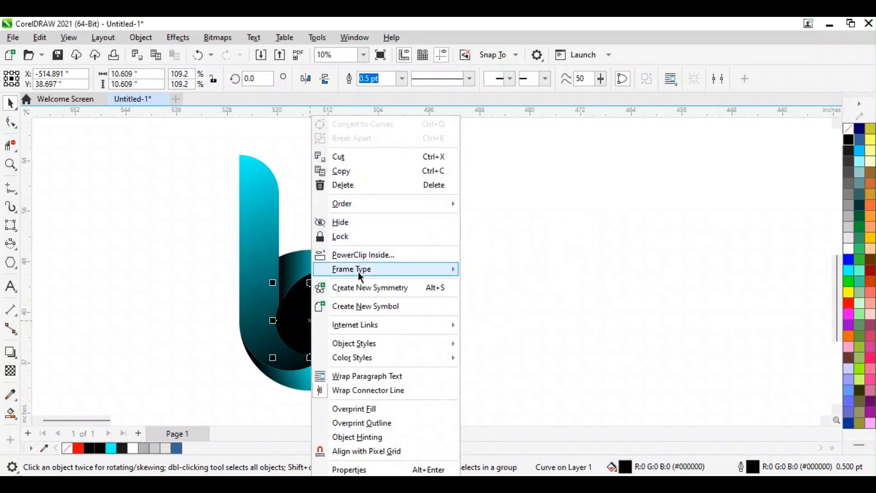
mouse_move(357, 204)
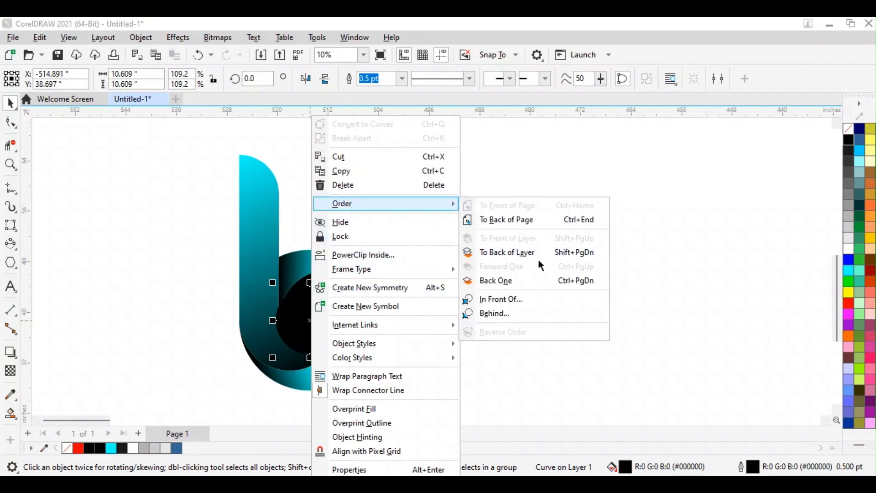
click(536, 220)
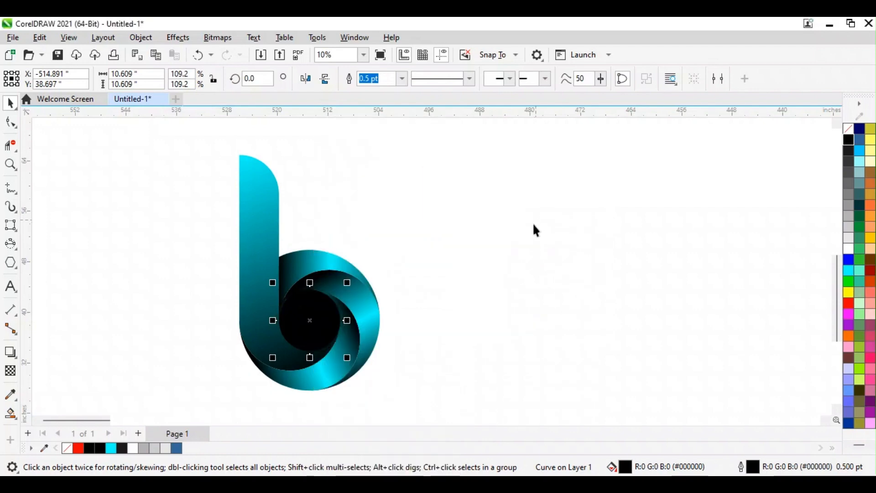
click(94, 205)
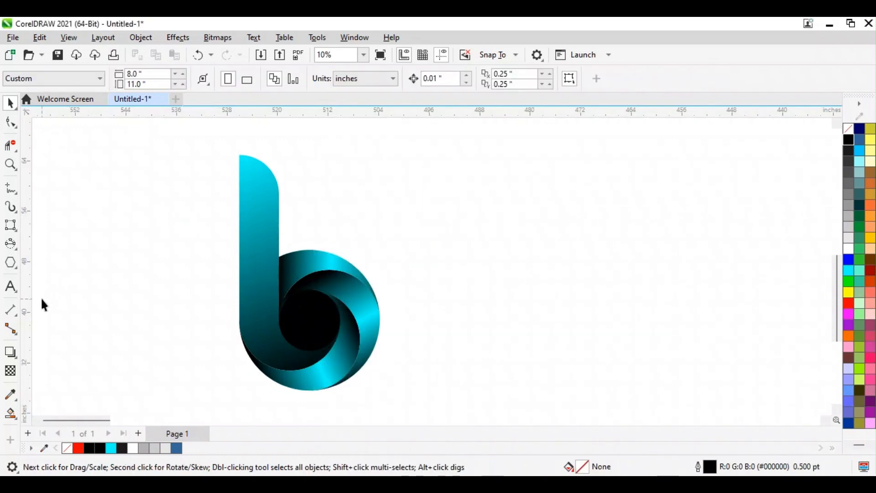
- Apply a vertical fountain transparency at -90° across the black disc and switch it to the elliptical type
click(11, 371)
click(310, 306)
drag(307, 296, 309, 351)
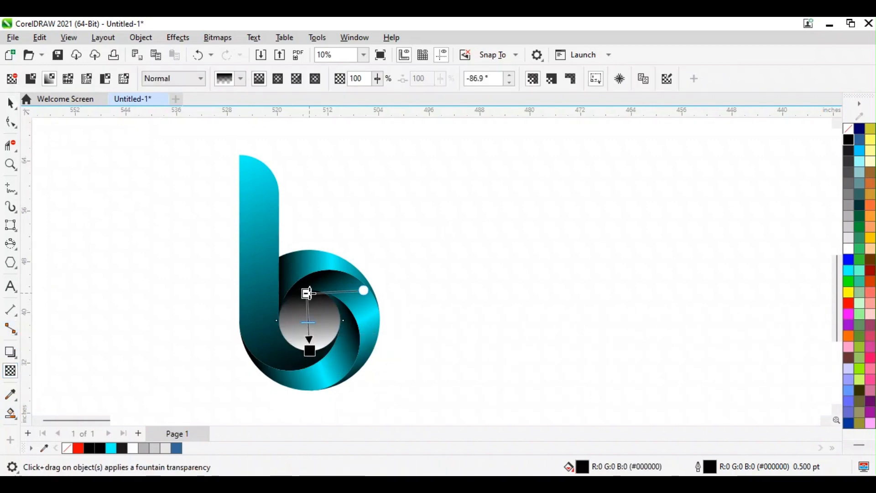
drag(304, 291, 310, 290)
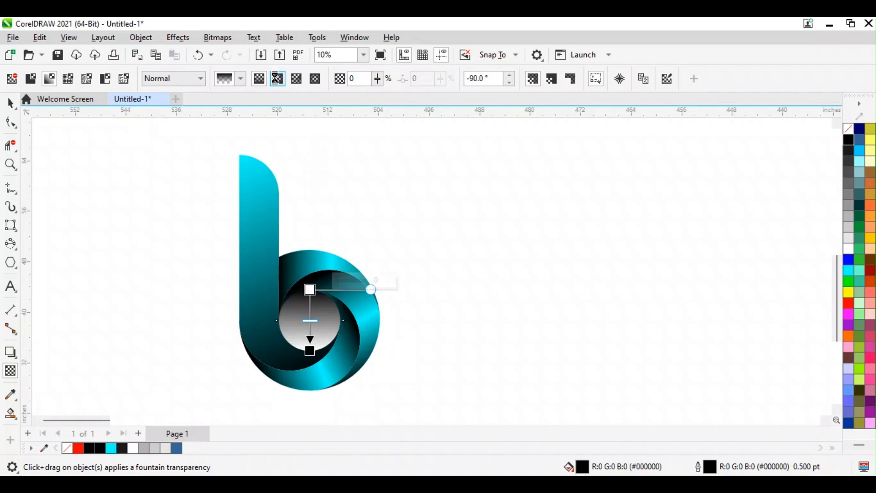
click(277, 79)
- Set the transparency of the disc's outer gradient node to 10
scroll(320, 337, up, 3)
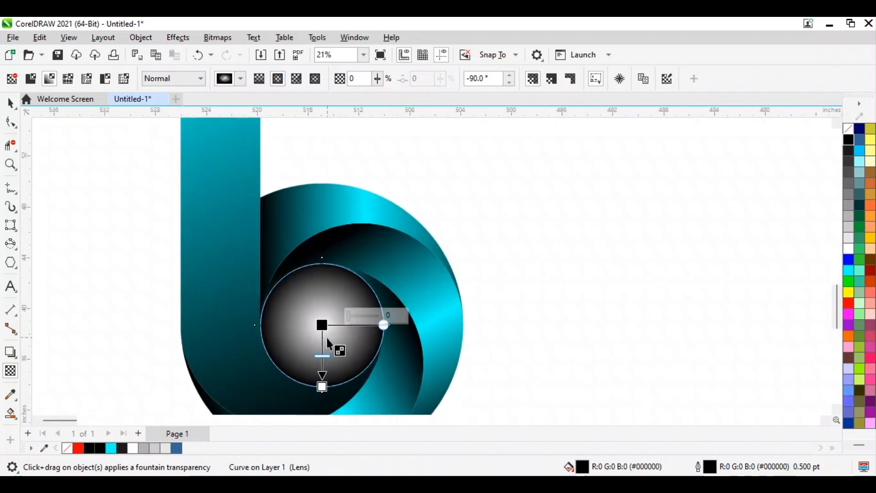
click(322, 387)
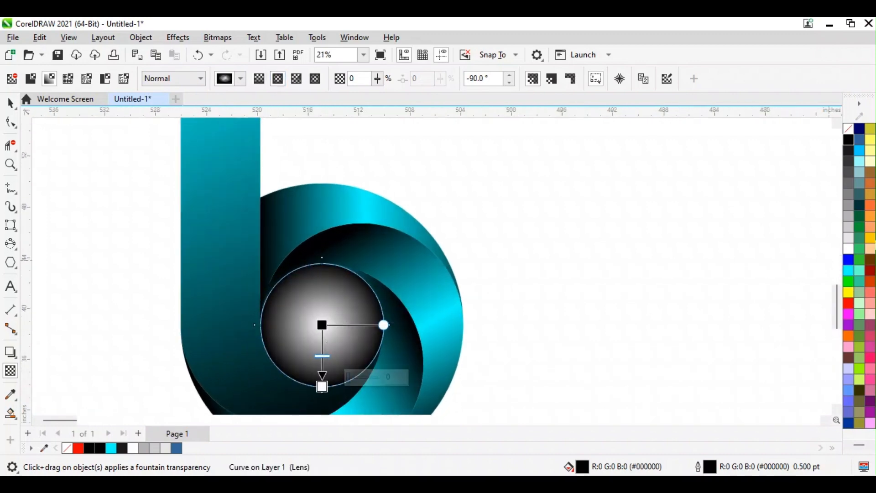
click(851, 239)
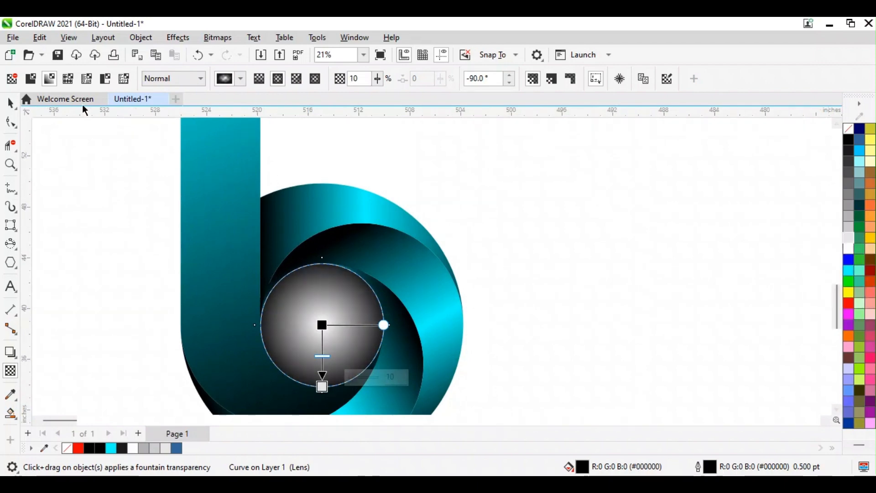
click(10, 104)
- Select the whole logo and move it about 7 inches right and 8.4 inches down
scroll(256, 226, down, 5)
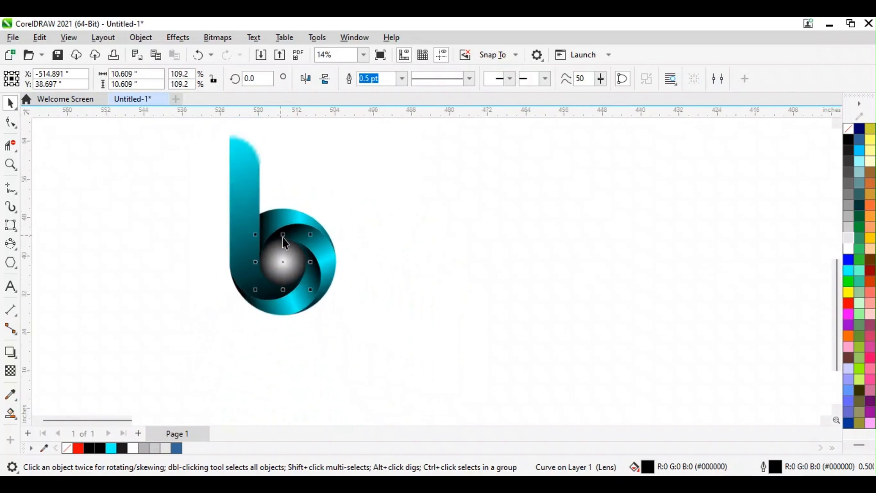
drag(219, 131, 338, 309)
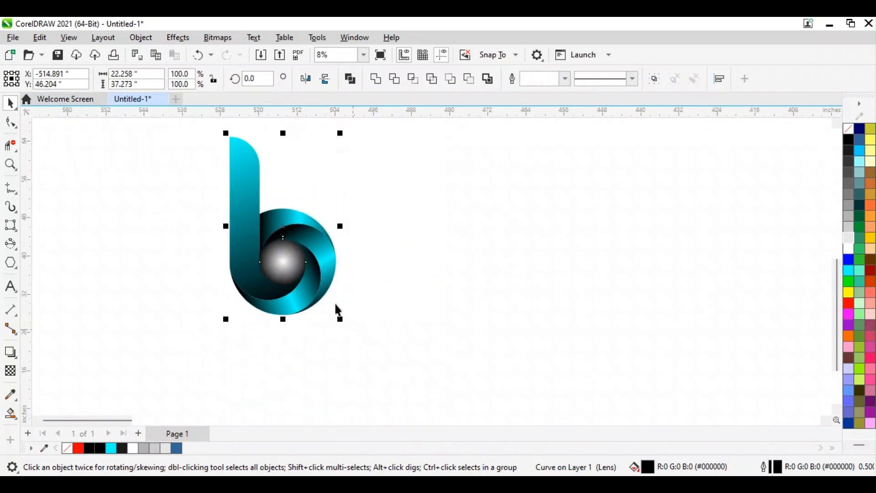
drag(287, 238, 323, 278)
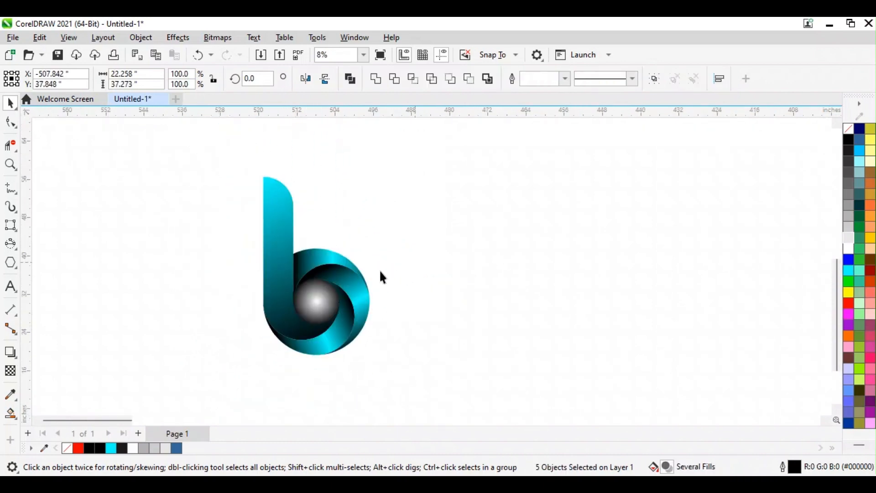
click(379, 270)
- Rotate a copy of the stem about 3.7° counterclockwise around the disc's right edge, and repeat the operation for a second copy
scroll(374, 263, up, 1)
click(264, 258)
click(253, 174)
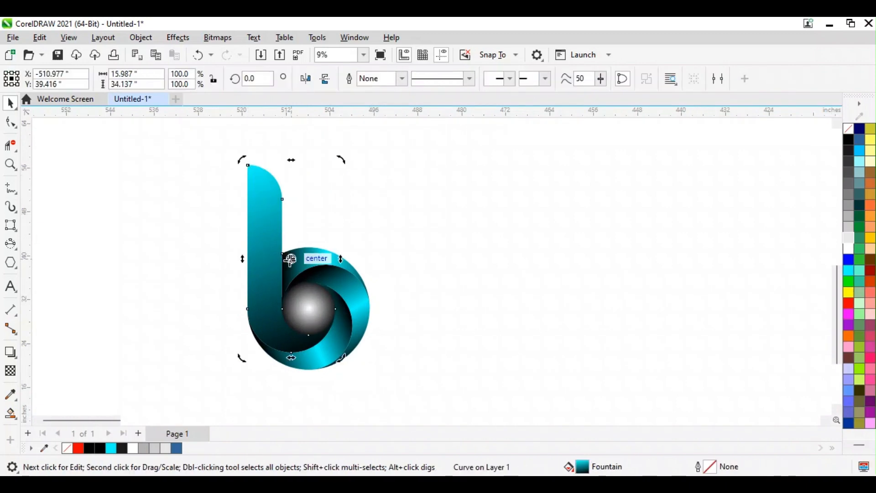
drag(290, 259, 335, 309)
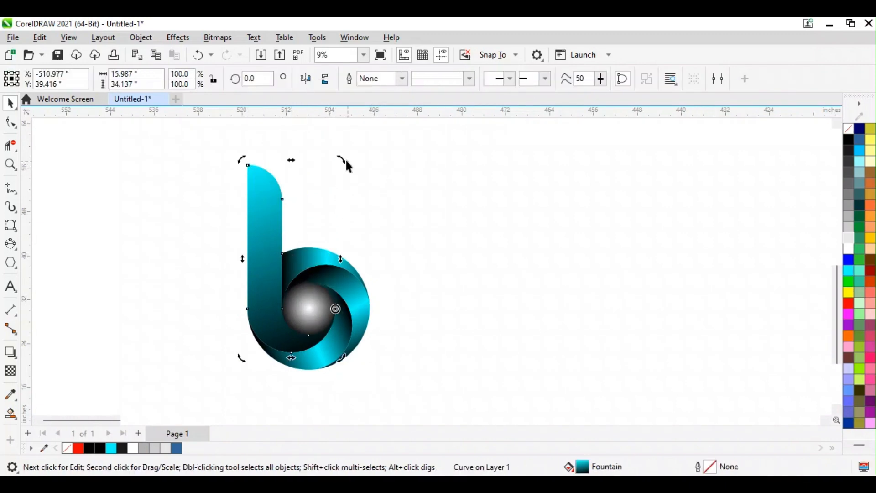
drag(343, 158, 330, 167)
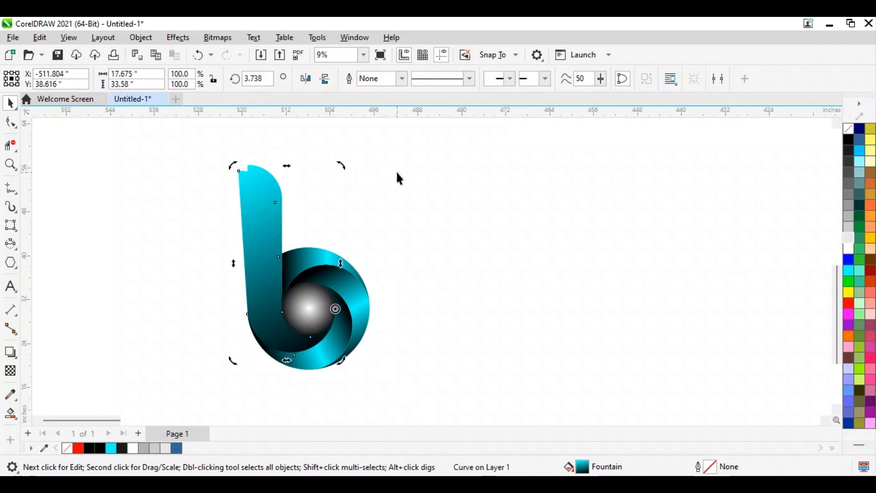
key(ctrl+r)
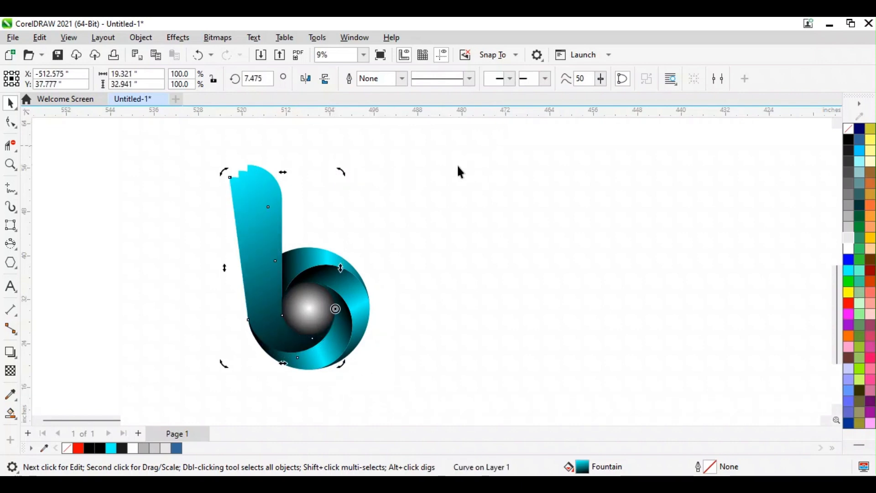
click(401, 182)
- Fill the first rotated stem copy with light gray and the second, outermost copy with a paler gray
click(240, 170)
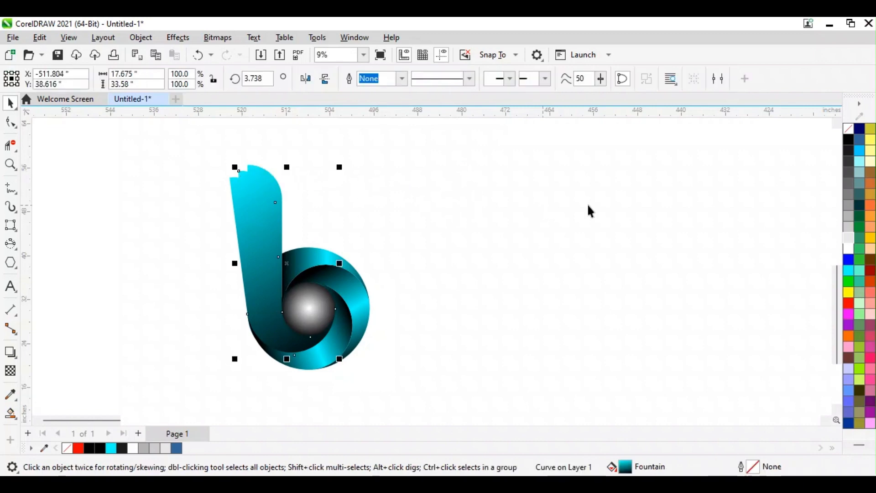
click(848, 228)
click(235, 193)
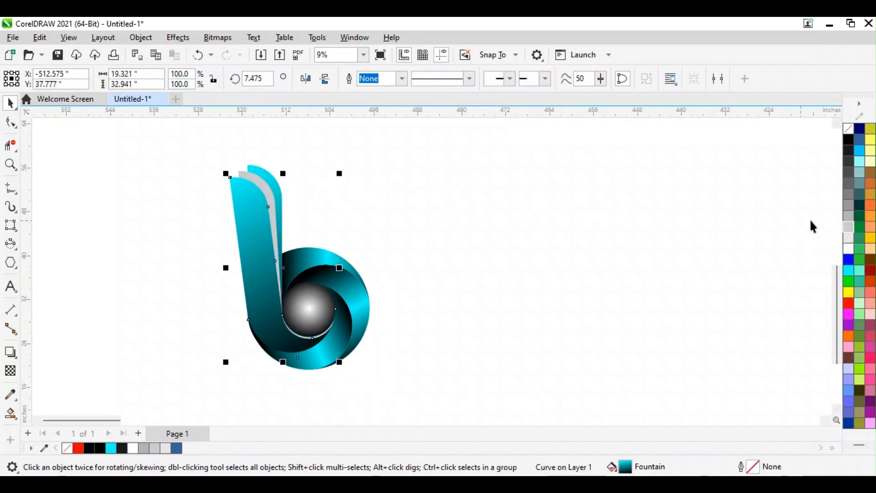
click(848, 238)
click(403, 246)
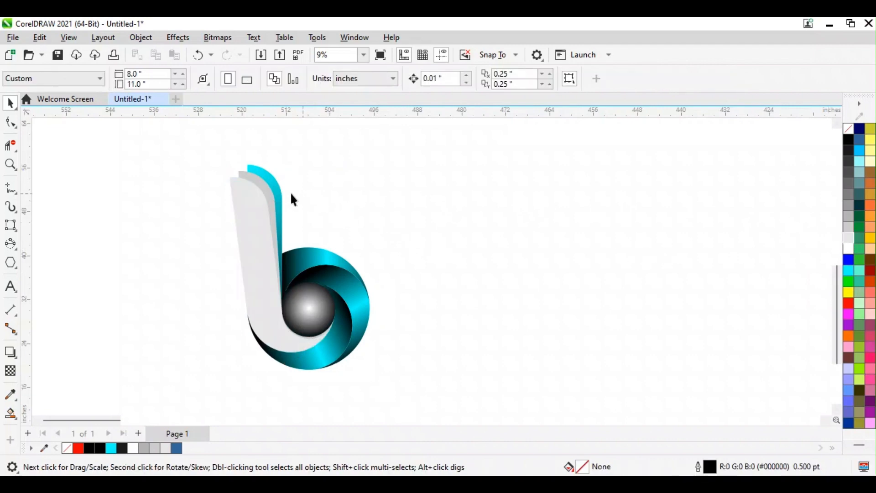
- Send both gray stem copies to the back of the layer, behind the cyan letter
click(247, 211)
shift+click(247, 209)
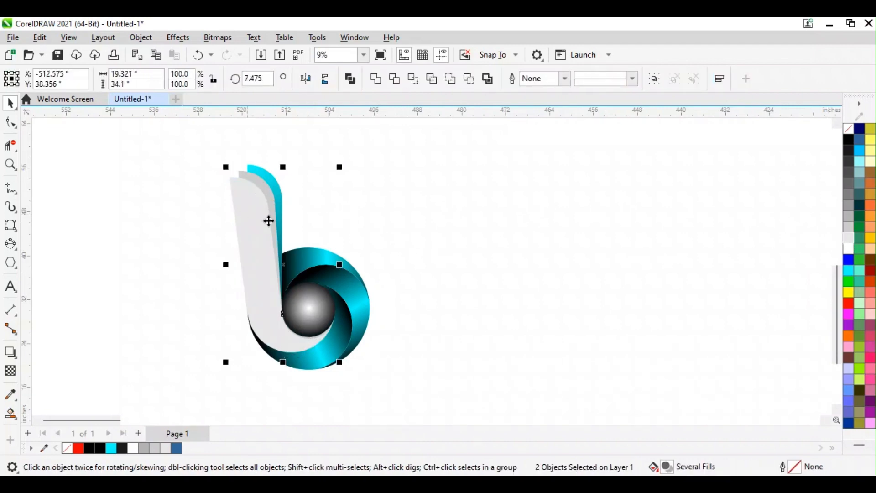
key(shift+Page_Down)
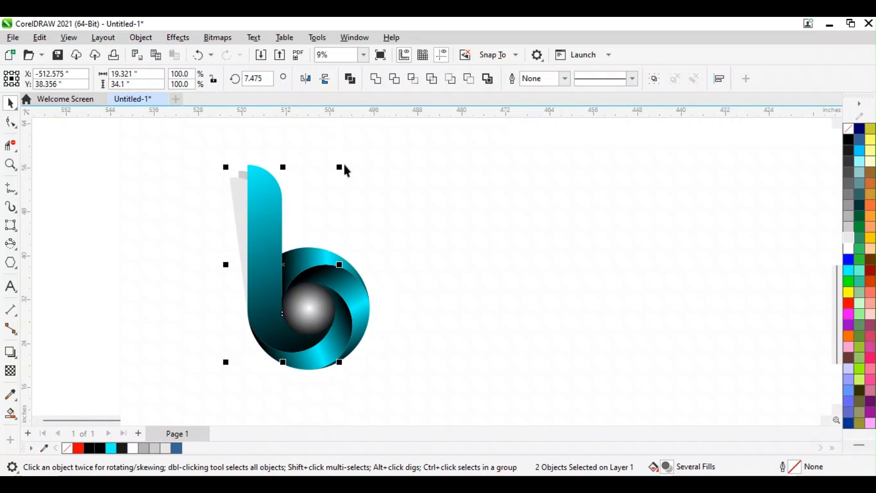
- Bring the darker gray stem copy forward one level so it sits above the paler copy
click(228, 178)
click(243, 175)
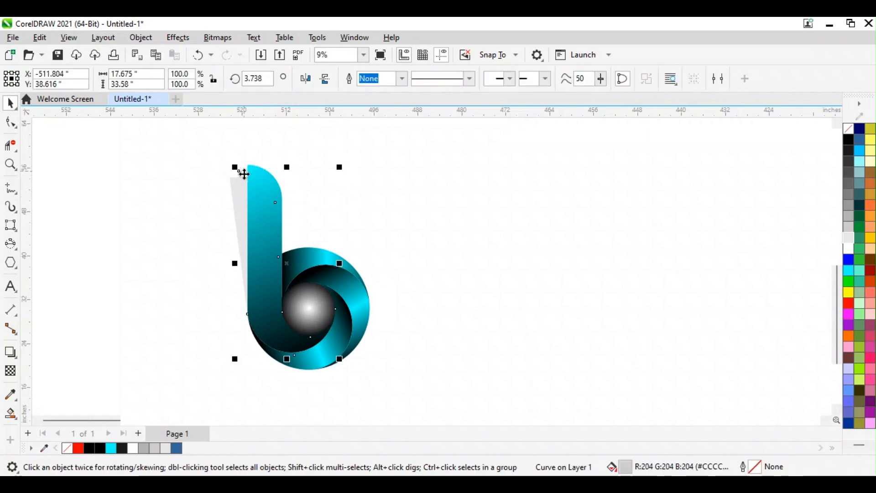
right_click(243, 176)
mouse_move(292, 204)
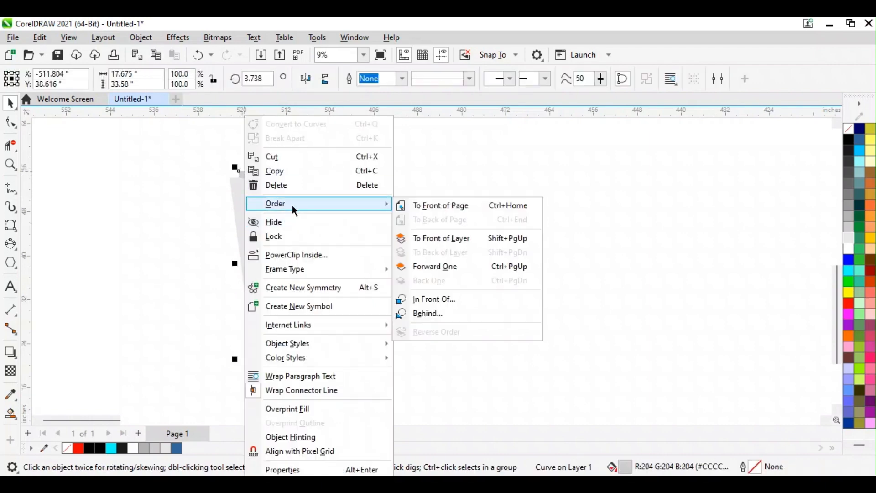
click(447, 267)
click(412, 244)
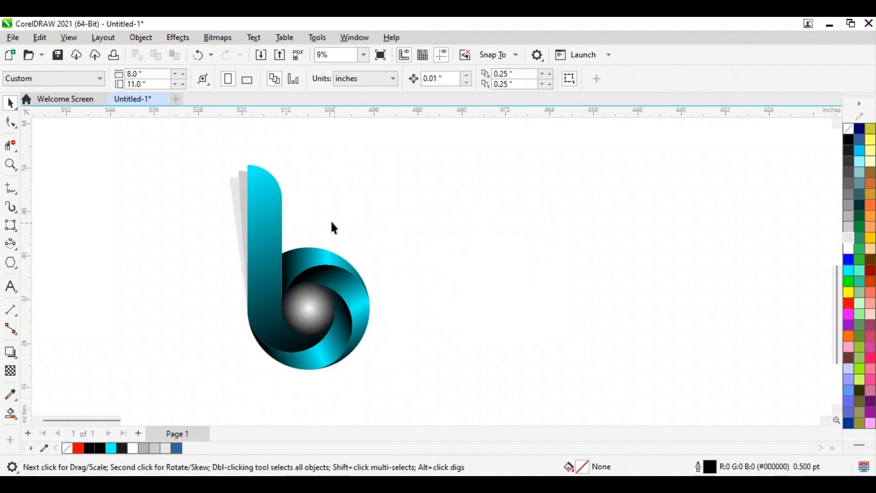
- Draw a flat ellipse about 11.6 inches wide and 1.2 inches high, centered just beneath the letter's bowl
click(11, 247)
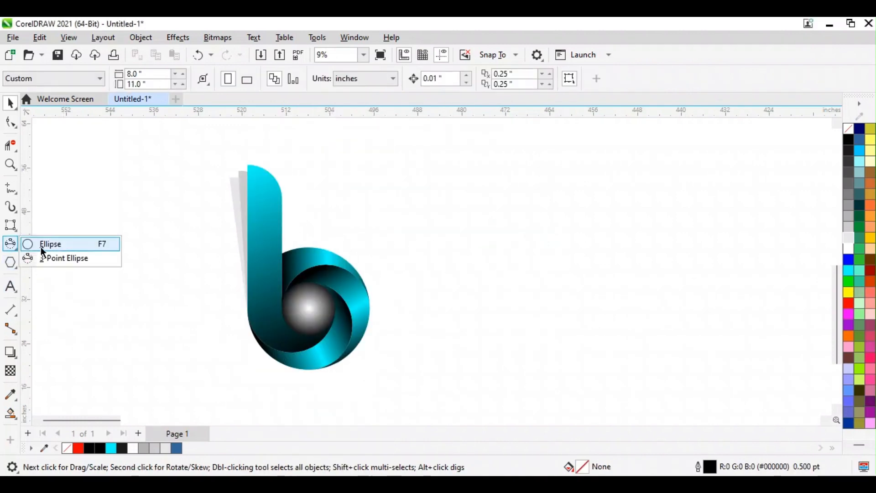
click(46, 243)
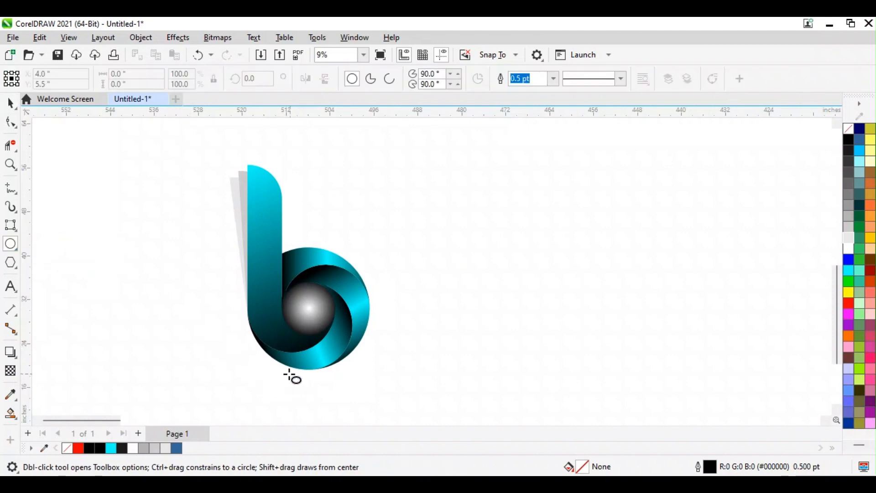
mouse_move(288, 376)
mouse_down()
mouse_move(352, 379)
mouse_move(311, 370)
mouse_move(314, 384)
mouse_move(318, 371)
mouse_move(316, 391)
mouse_move(303, 361)
mouse_move(286, 353)
mouse_move(289, 374)
mouse_up()
click(10, 103)
click(391, 373)
scroll(327, 374, up, 2)
- Fill the flat ellipse beneath the letter with black and remove its outline
click(320, 386)
scroll(315, 391, up, 2)
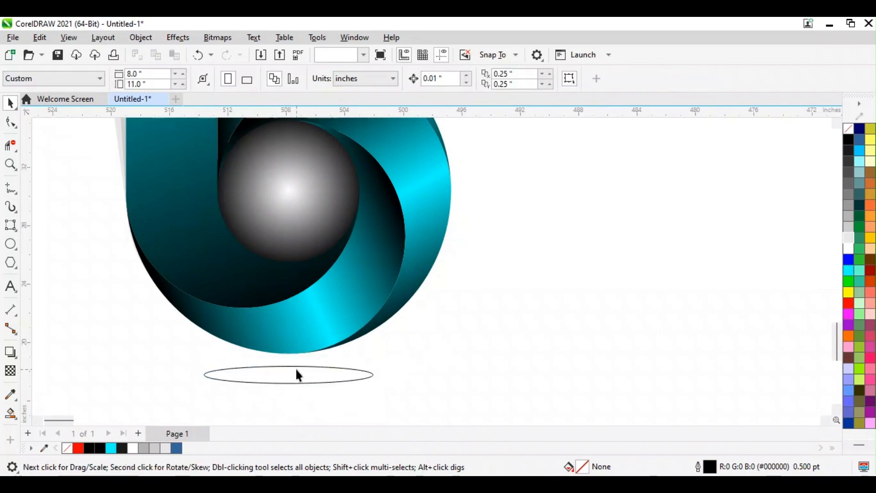
click(847, 139)
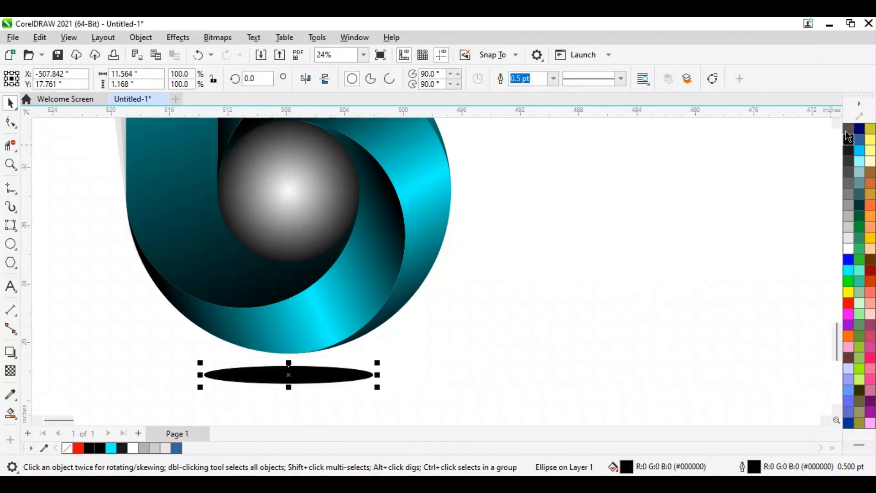
right_click(848, 130)
click(587, 318)
- Apply an elliptical fountain transparency to the black ellipse, with 0 at the center node and 100 at the outer node
click(13, 372)
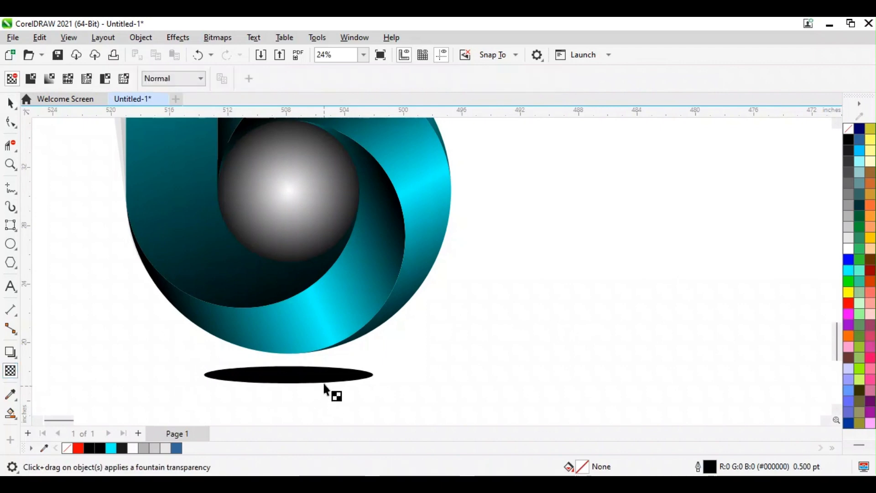
click(308, 370)
drag(288, 366, 289, 375)
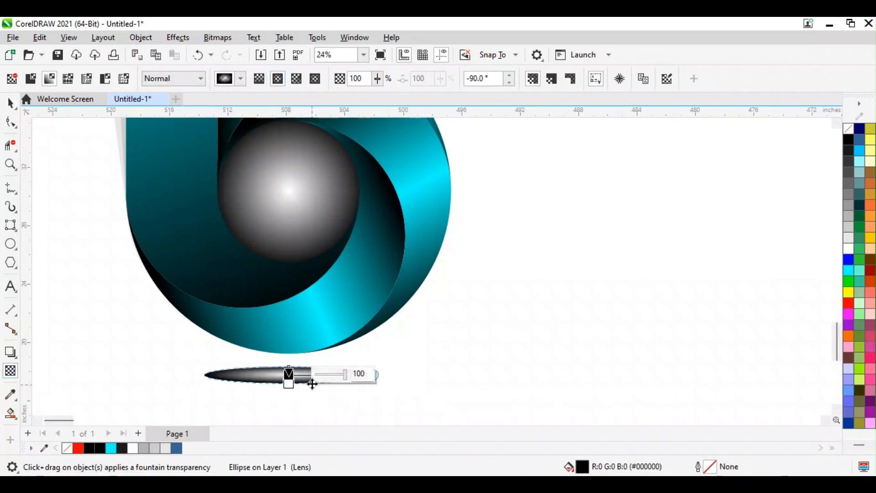
scroll(289, 378, up, 4)
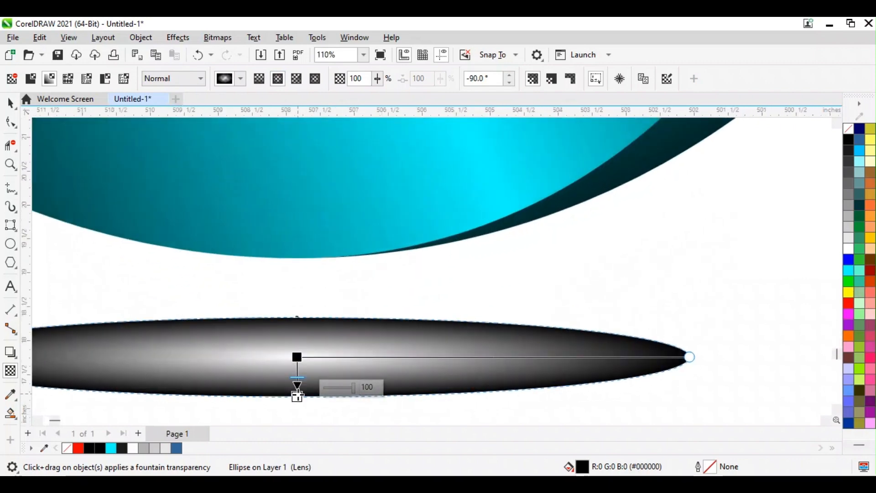
click(297, 397)
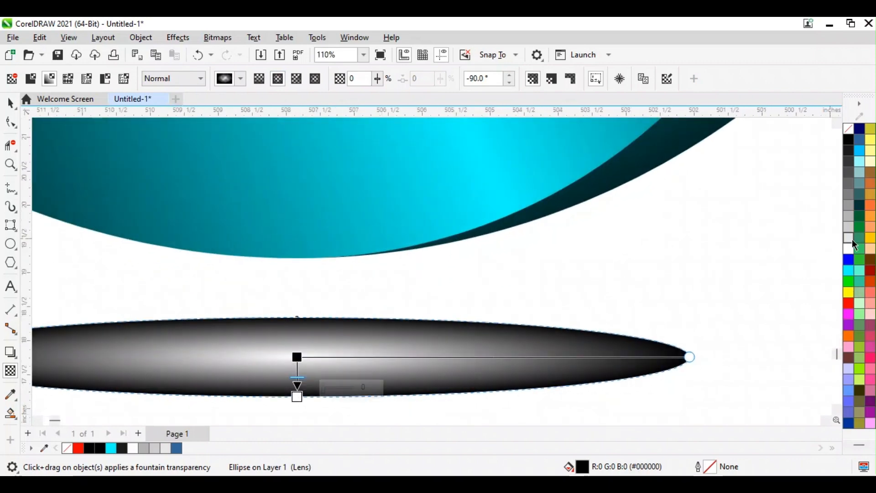
click(297, 356)
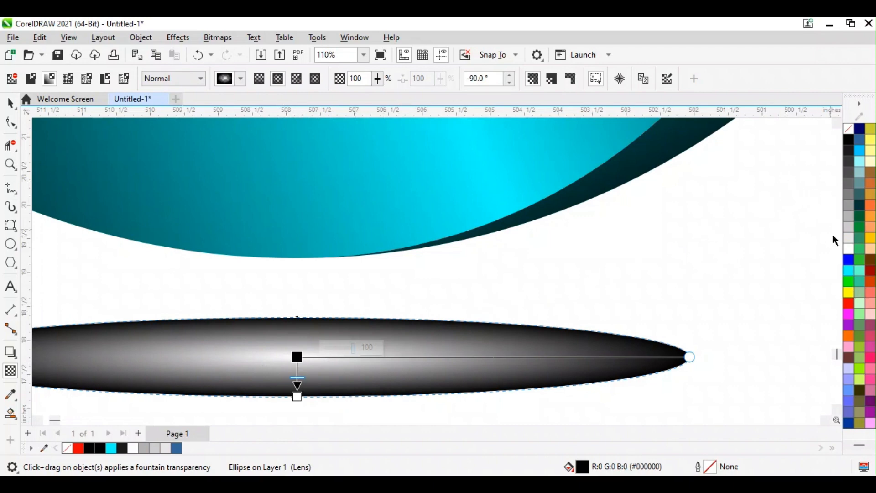
click(848, 252)
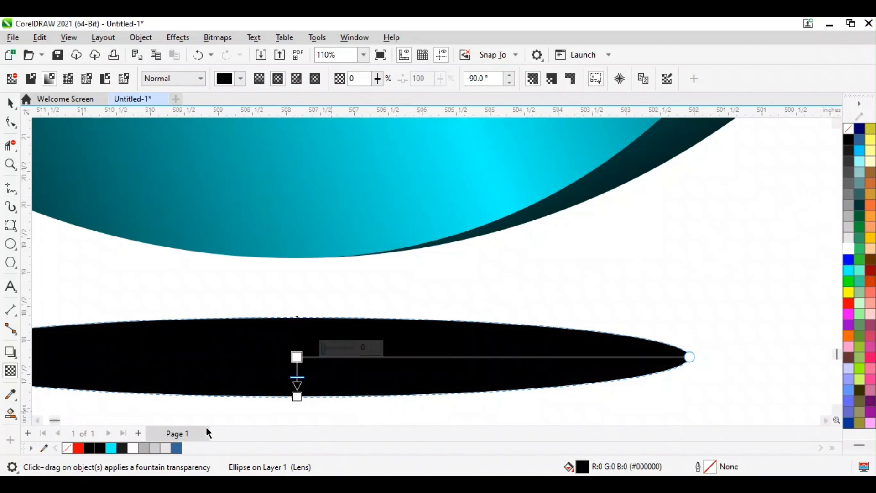
click(297, 396)
click(850, 141)
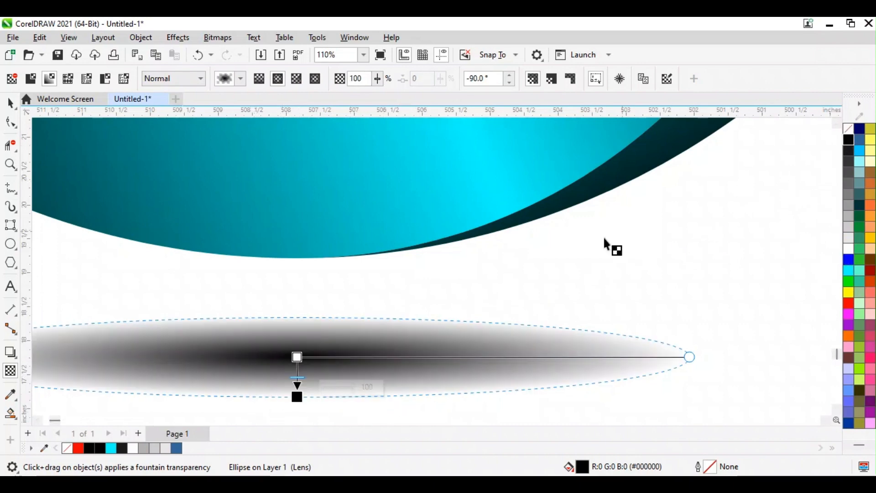
- Select the whole logo with its shadow and move it about 16.4 inches left and 2.5 inches down
scroll(362, 336, down, 5)
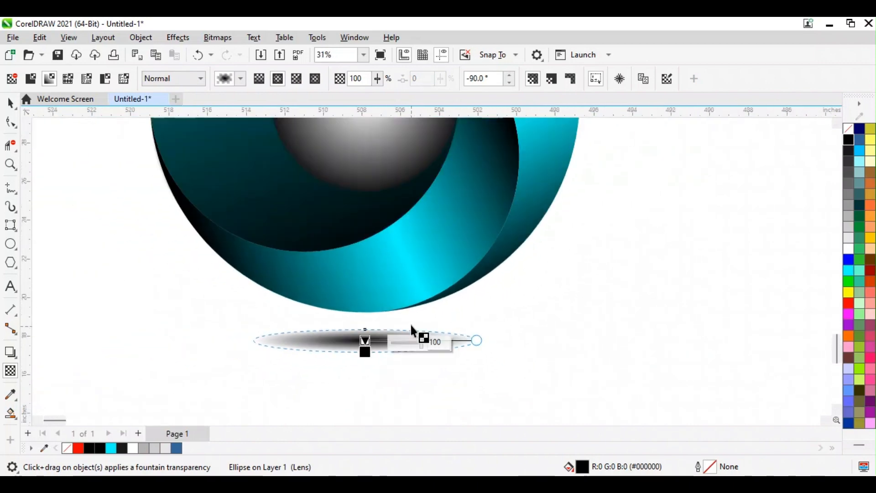
scroll(413, 329, down, 5)
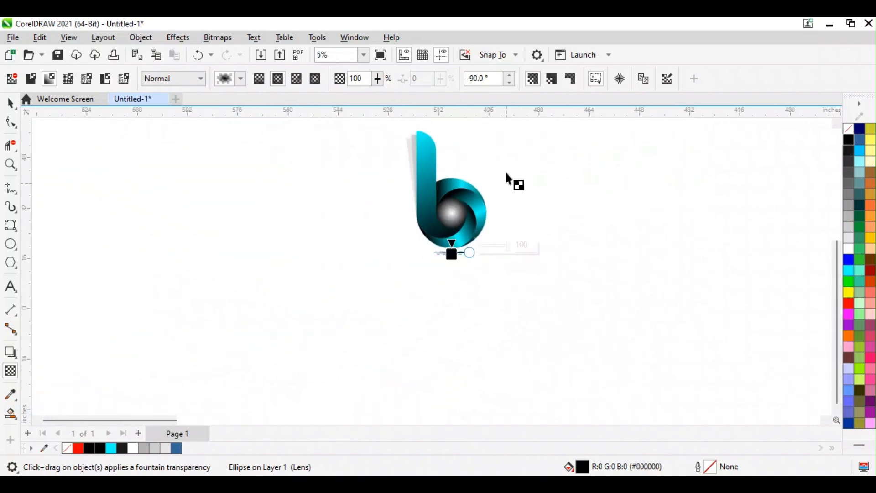
scroll(483, 169, up, 1)
click(10, 103)
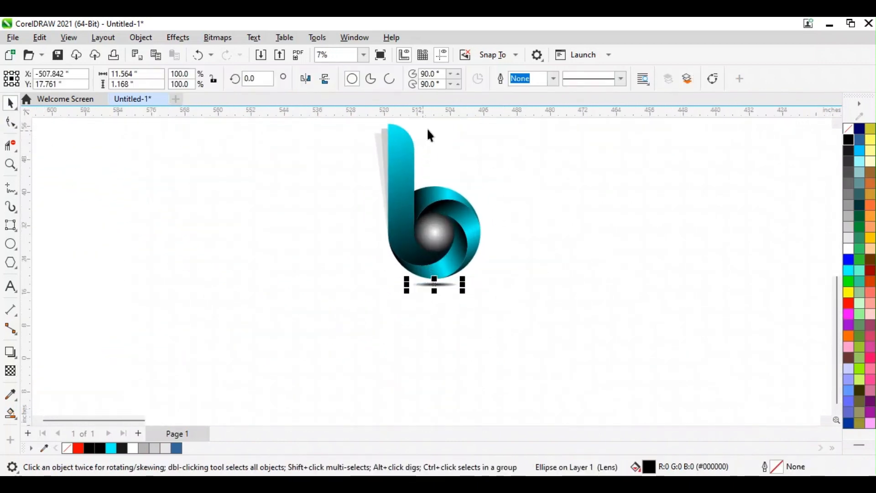
scroll(428, 131, up, 1)
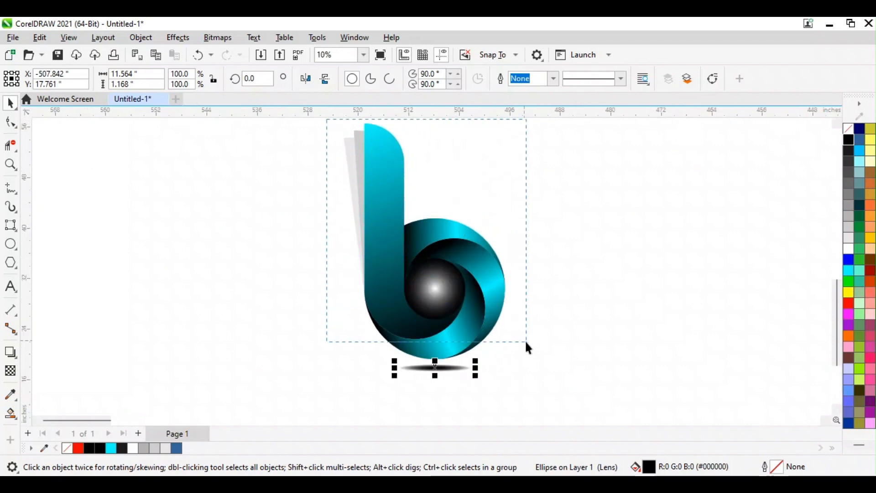
key(ctrl+a)
drag(420, 260, 316, 276)
click(420, 295)
- Try transparency values of 10, 20 and 30 on the shadow ellipse's center node and settle on 20
scroll(332, 381, up, 1)
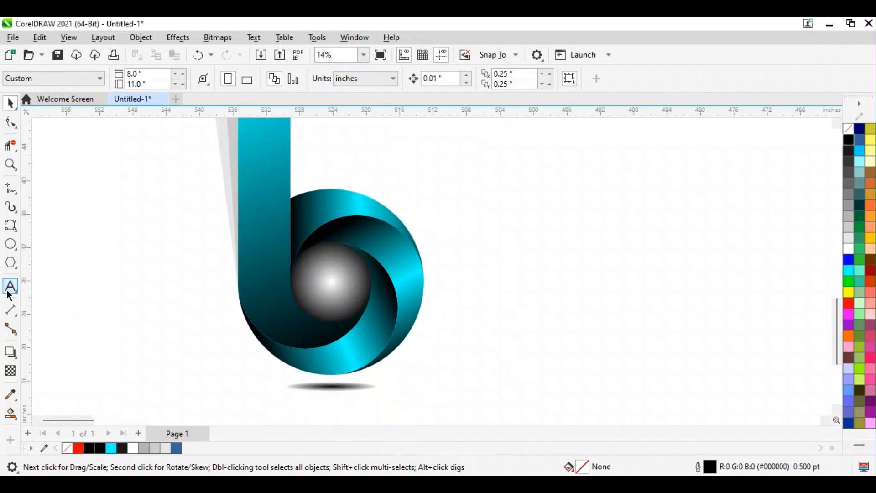
click(10, 370)
click(336, 385)
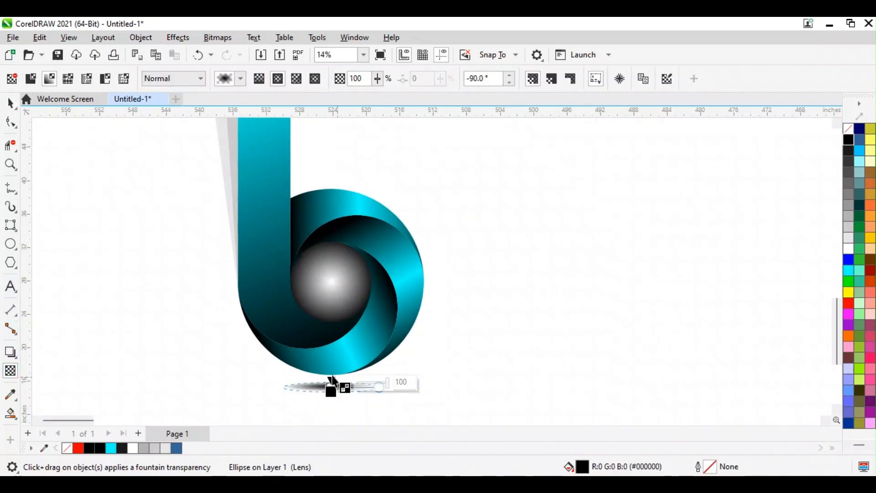
scroll(336, 384, up, 2)
scroll(340, 405, up, 3)
scroll(332, 406, down, 4)
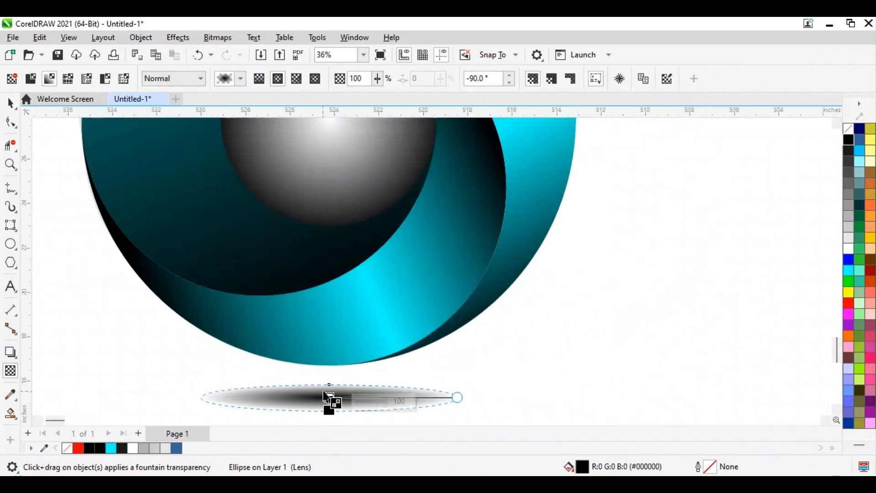
scroll(326, 404, up, 3)
click(323, 385)
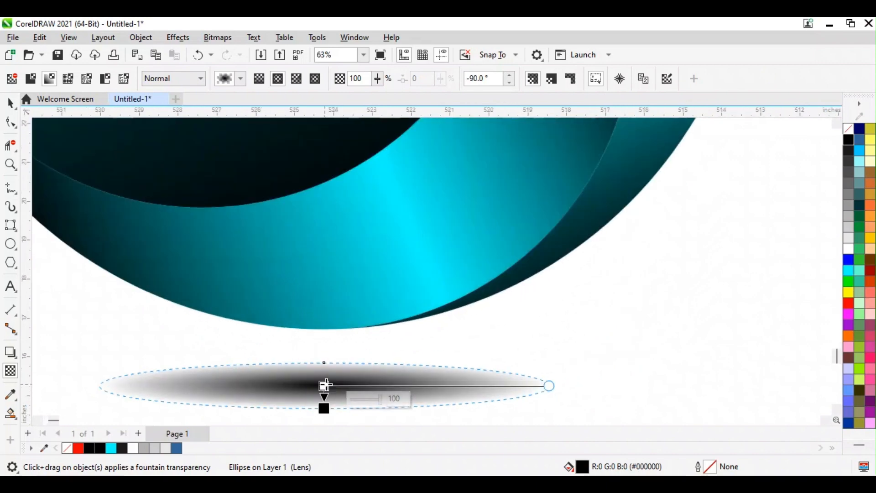
click(849, 239)
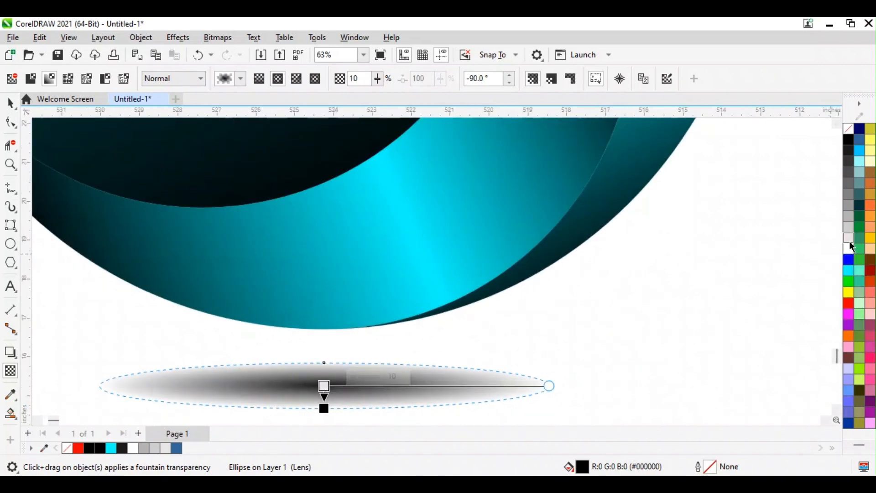
click(848, 227)
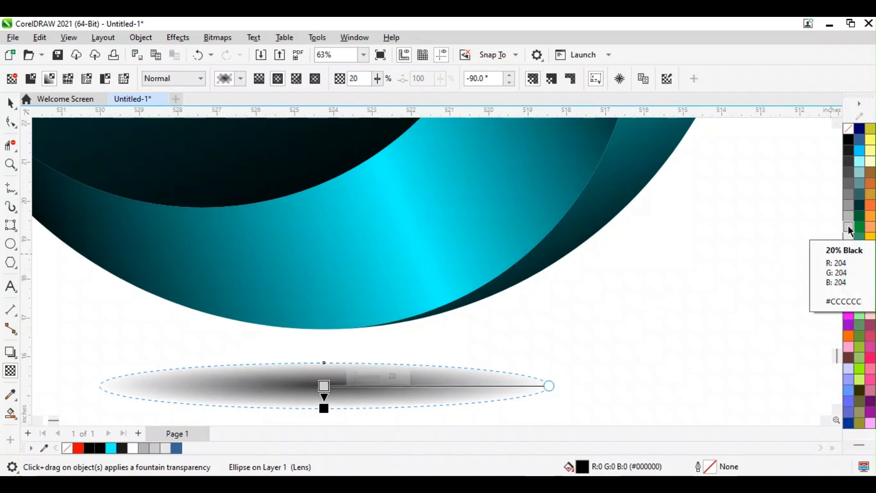
click(849, 216)
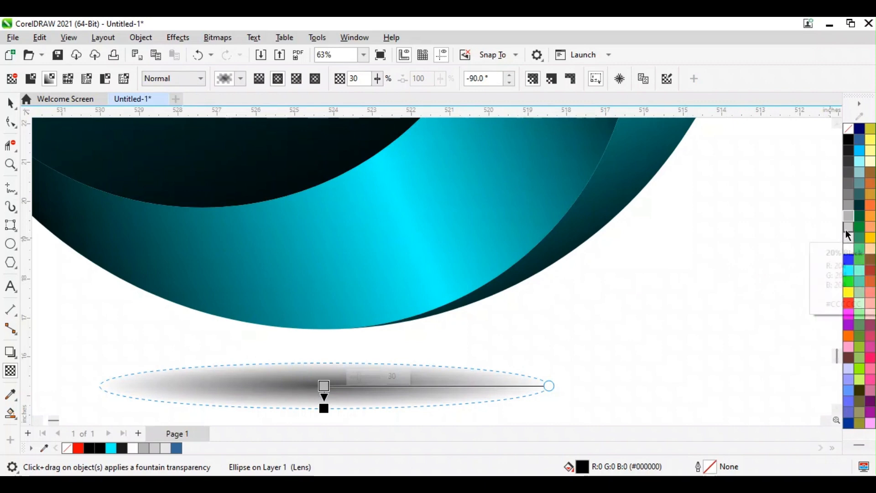
click(844, 225)
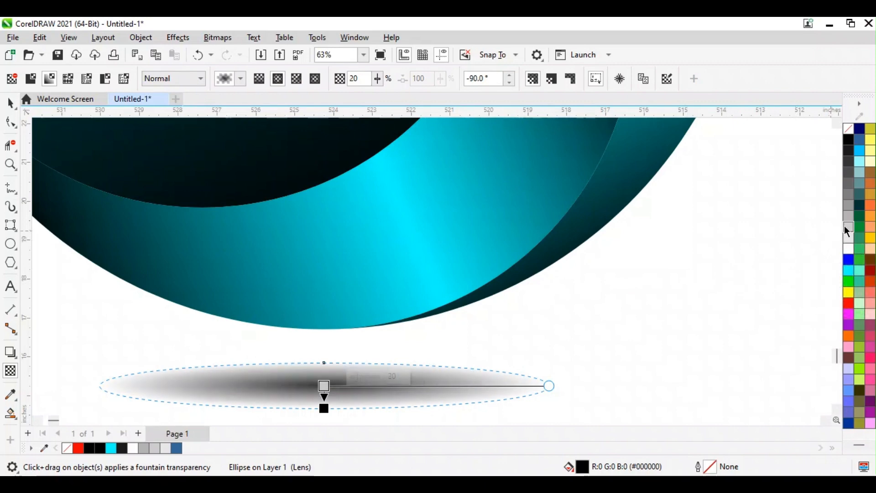
scroll(483, 267, down, 4)
scroll(469, 297, down, 3)
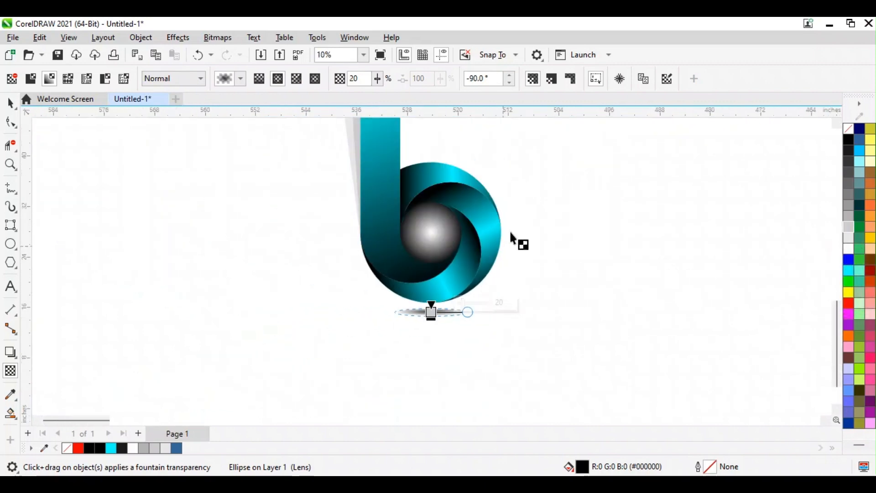
scroll(521, 155, up, 2)
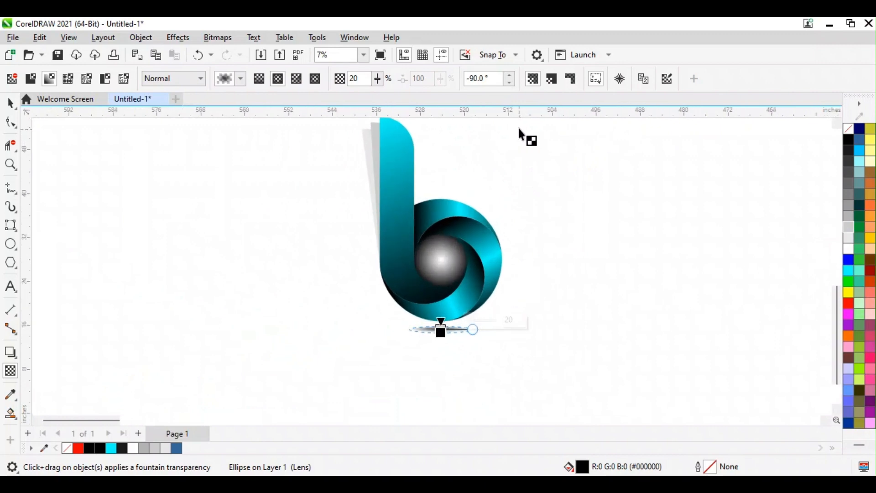
- Select the complete logo including the shadow and move it about 4 inches left and 6.7 inches down
click(10, 103)
scroll(456, 160, down, 2)
scroll(467, 126, up, 1)
scroll(527, 228, up, 1)
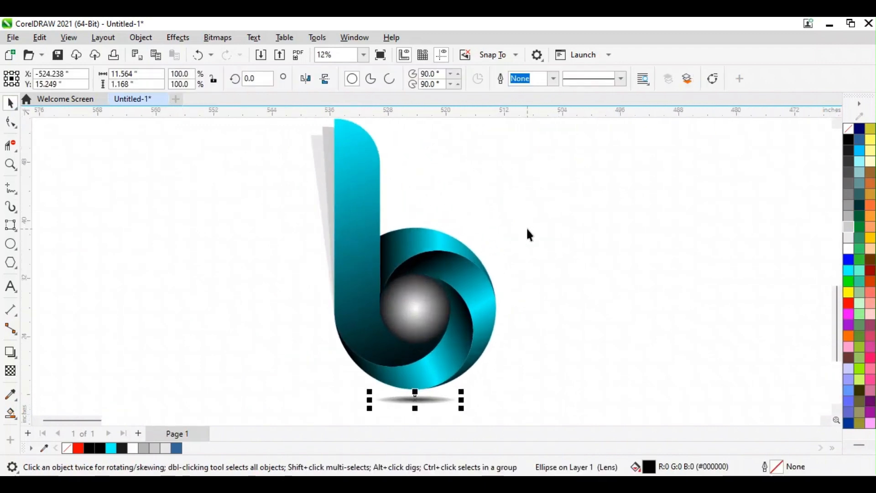
scroll(525, 228, down, 1)
scroll(482, 183, up, 1)
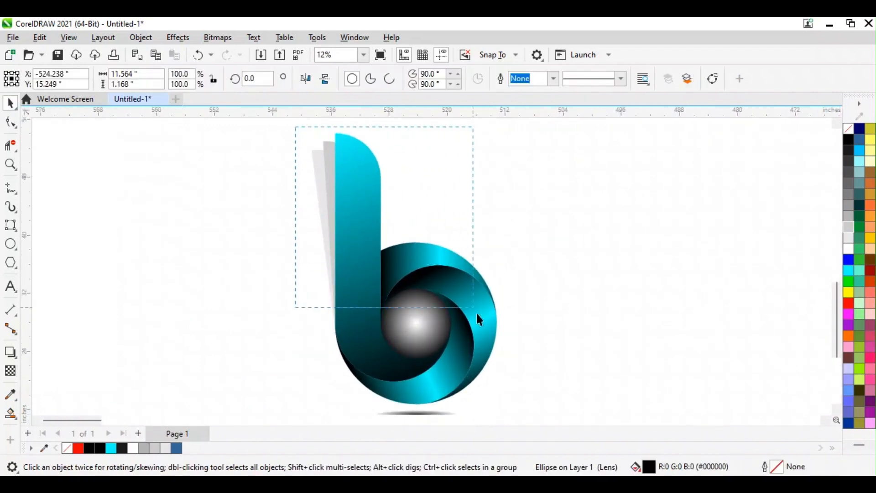
drag(476, 314, 525, 414)
drag(404, 228, 376, 274)
- Group all the logo's objects and scale the group to 97.4% about its center
right_click(398, 334)
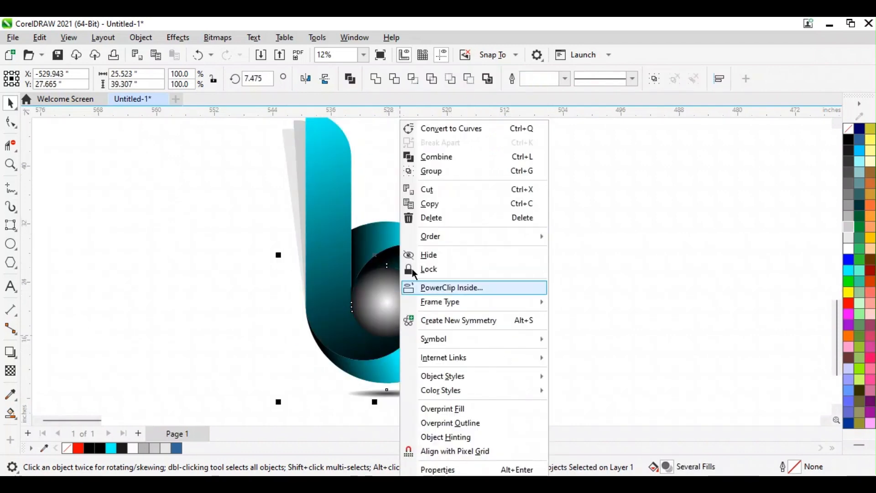
click(439, 172)
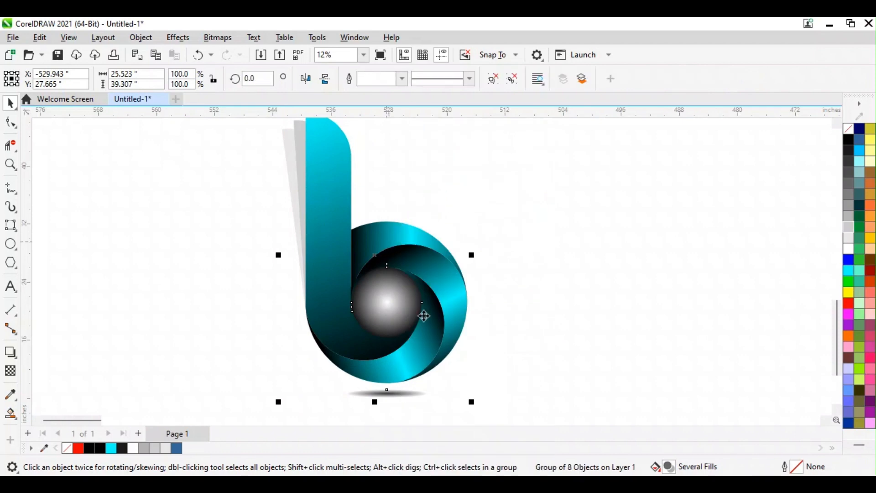
drag(471, 402, 468, 398)
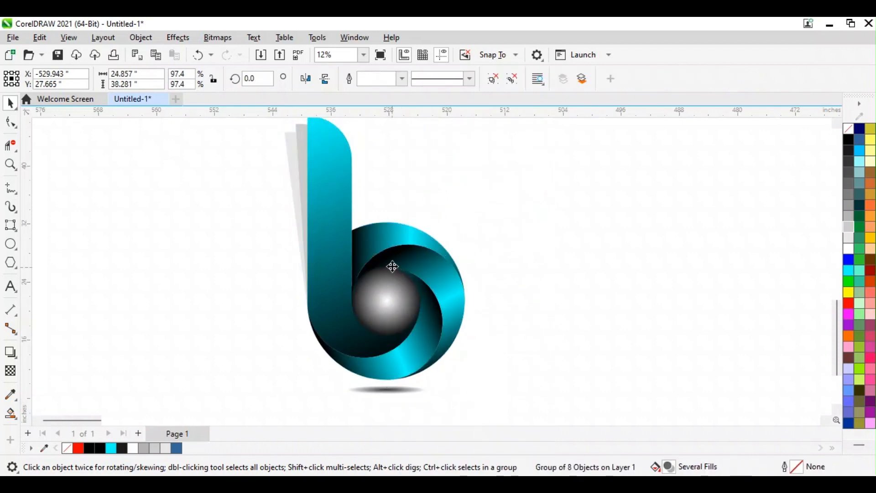
- Move the grouped logo about 0.8 inches left and 2.9 inches down and ungroup its objects
drag(391, 264, 387, 290)
click(510, 346)
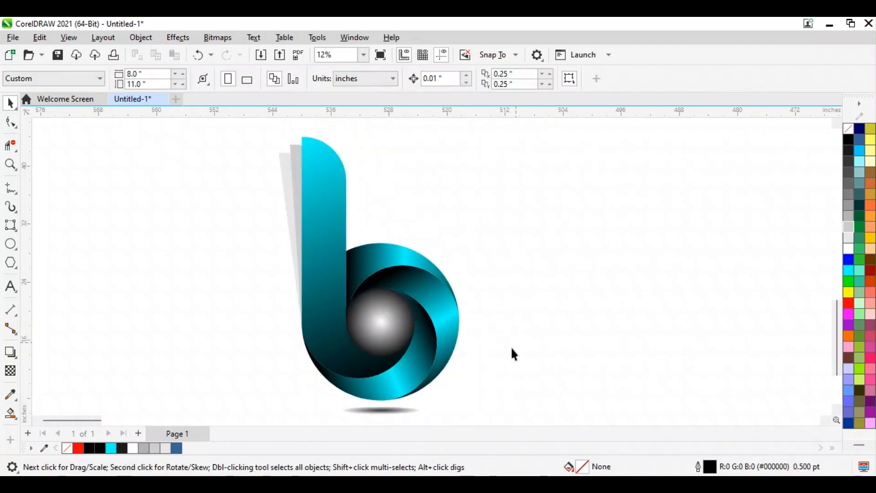
click(383, 411)
right_click(378, 409)
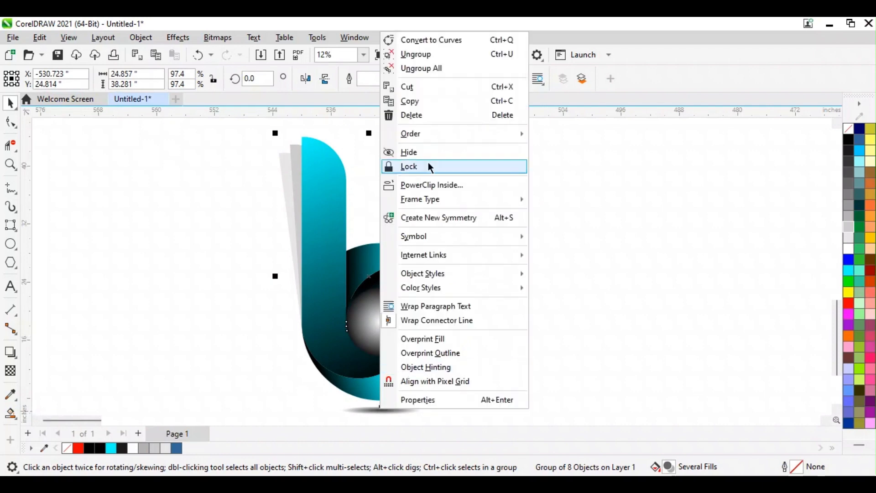
click(414, 55)
click(526, 335)
- Move the ground shadow ellipse about 0.5 inches right and slightly up, closer to the letter's base
click(381, 410)
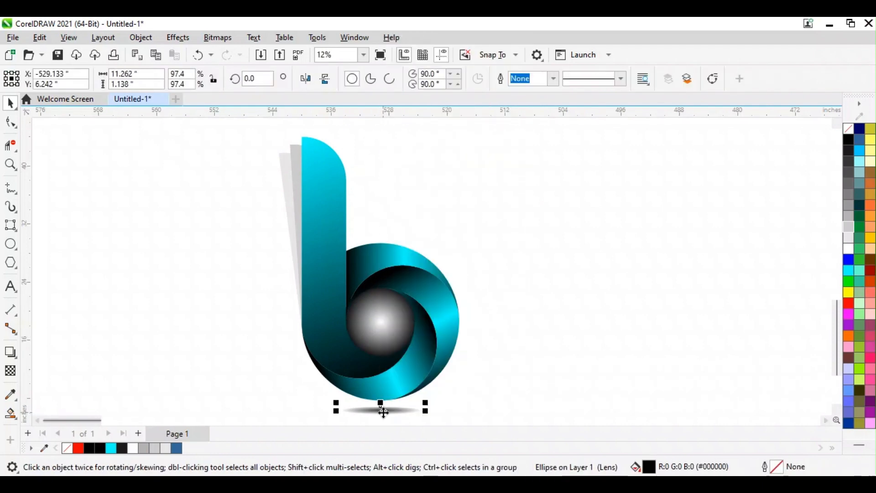
drag(383, 412, 387, 392)
click(446, 360)
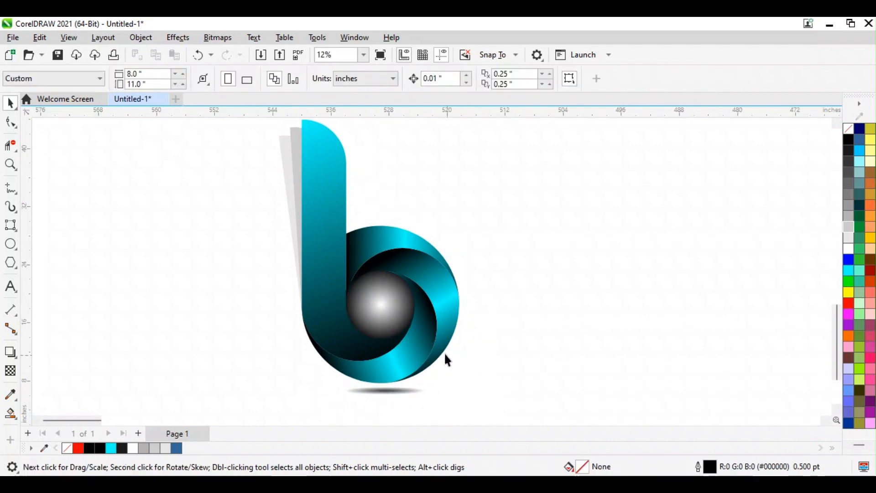
click(397, 389)
shift+click(398, 365)
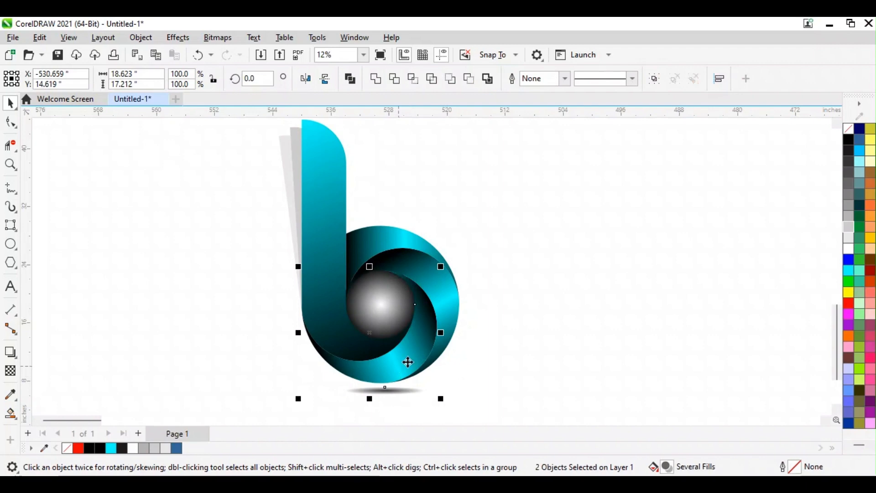
click(510, 318)
scroll(431, 321, down, 1)
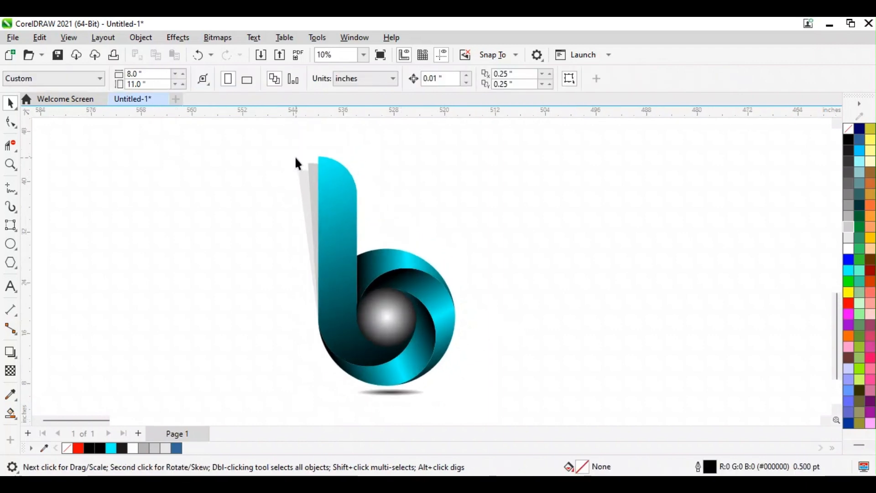
click(390, 395)
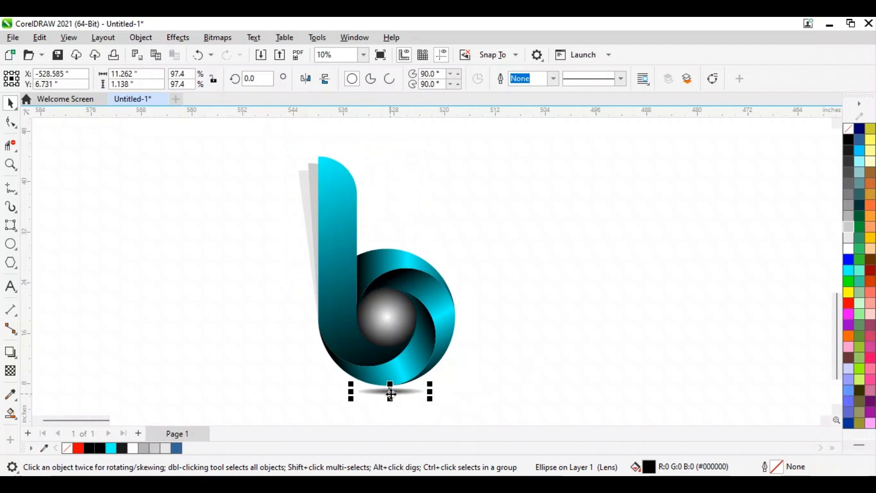
click(570, 363)
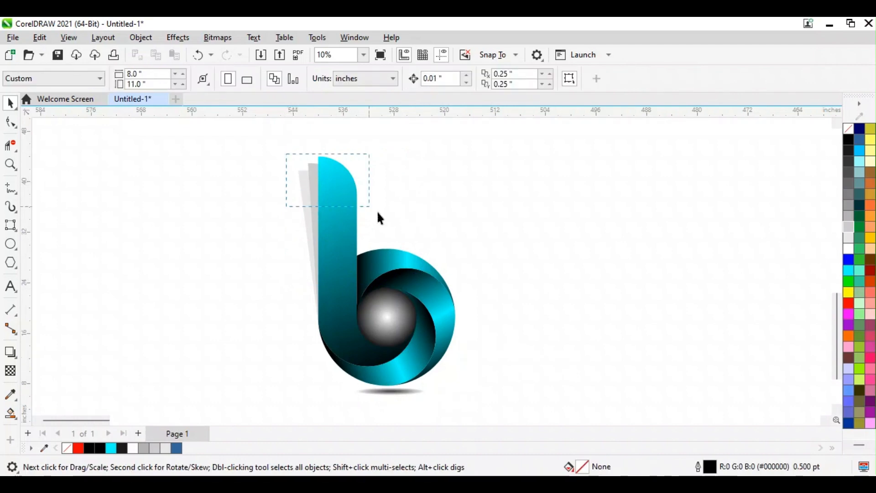
- Select all the logo's objects including the ground shadow and group them
drag(378, 218, 488, 402)
right_click(405, 357)
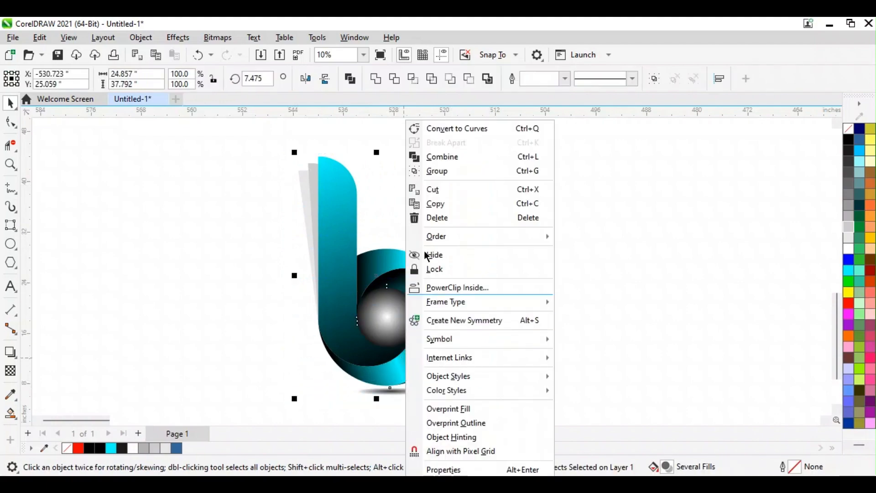
click(444, 171)
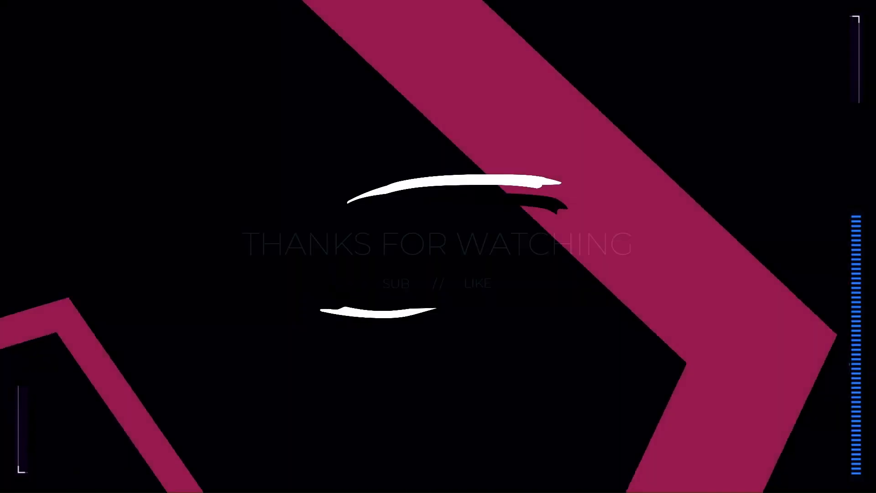